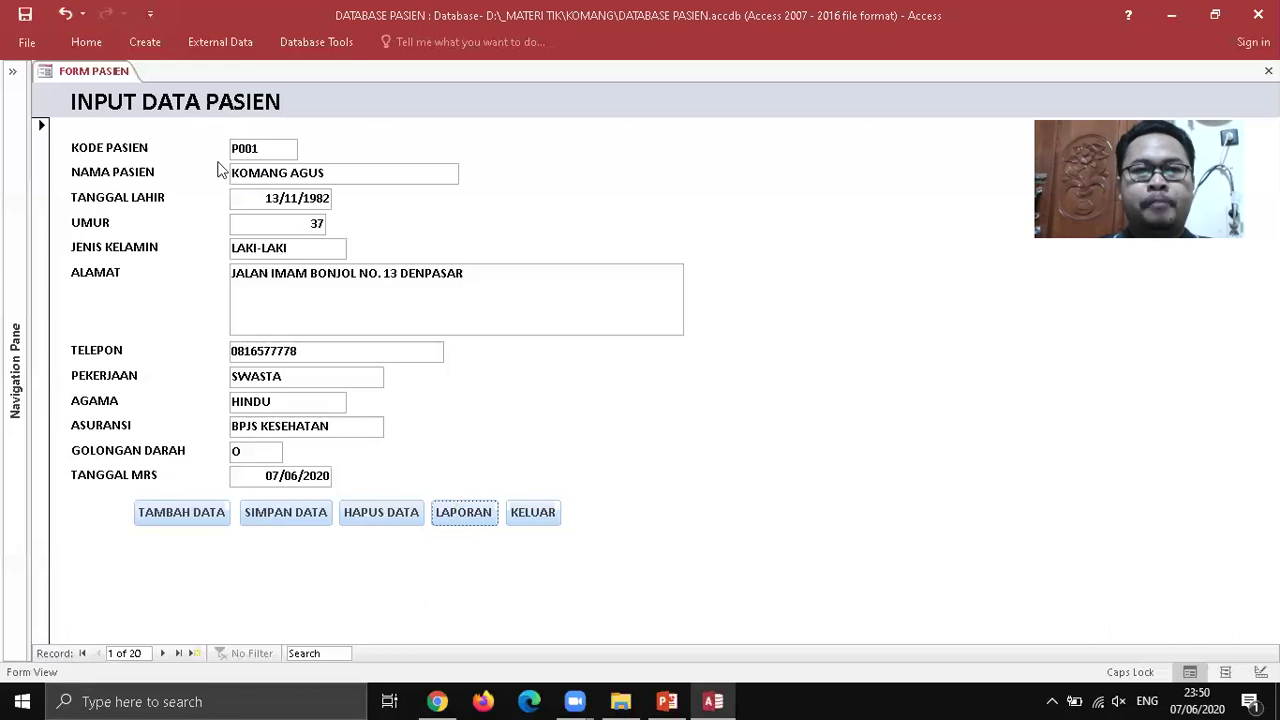
Expand the Navigation Pane and keep the ribbon permanently displayed
left_click(17, 69)
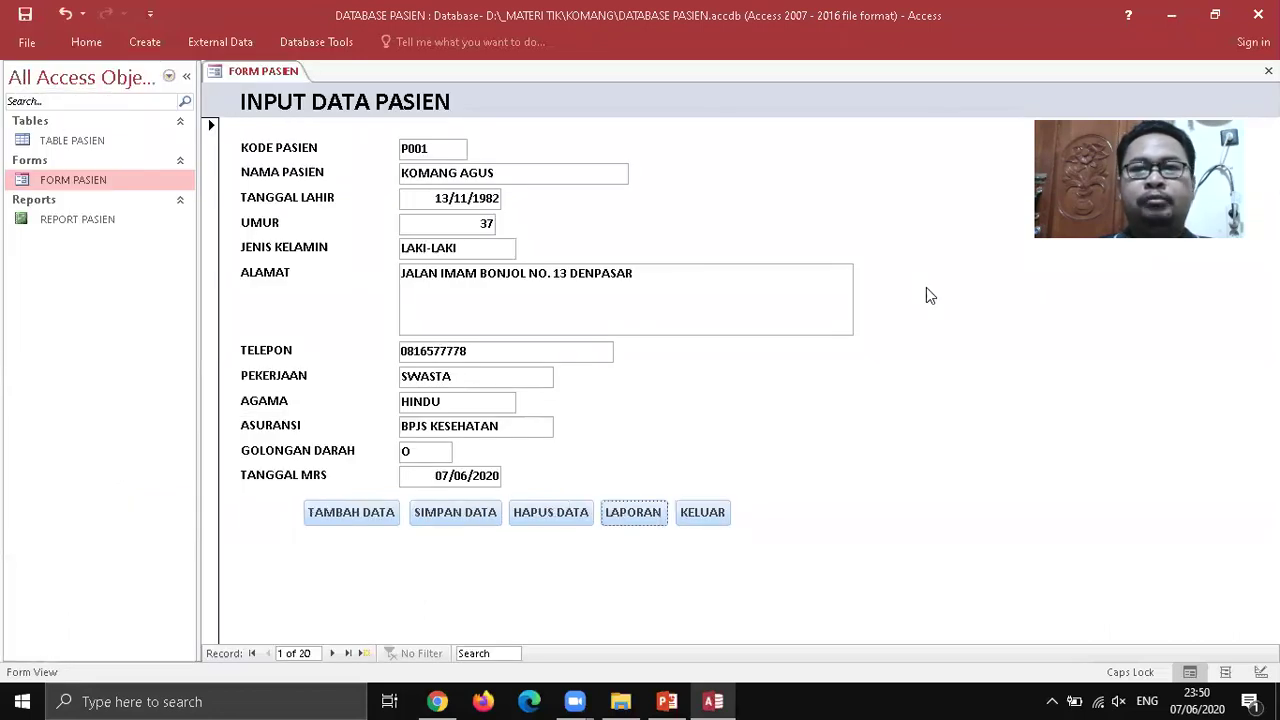
left_click(88, 47)
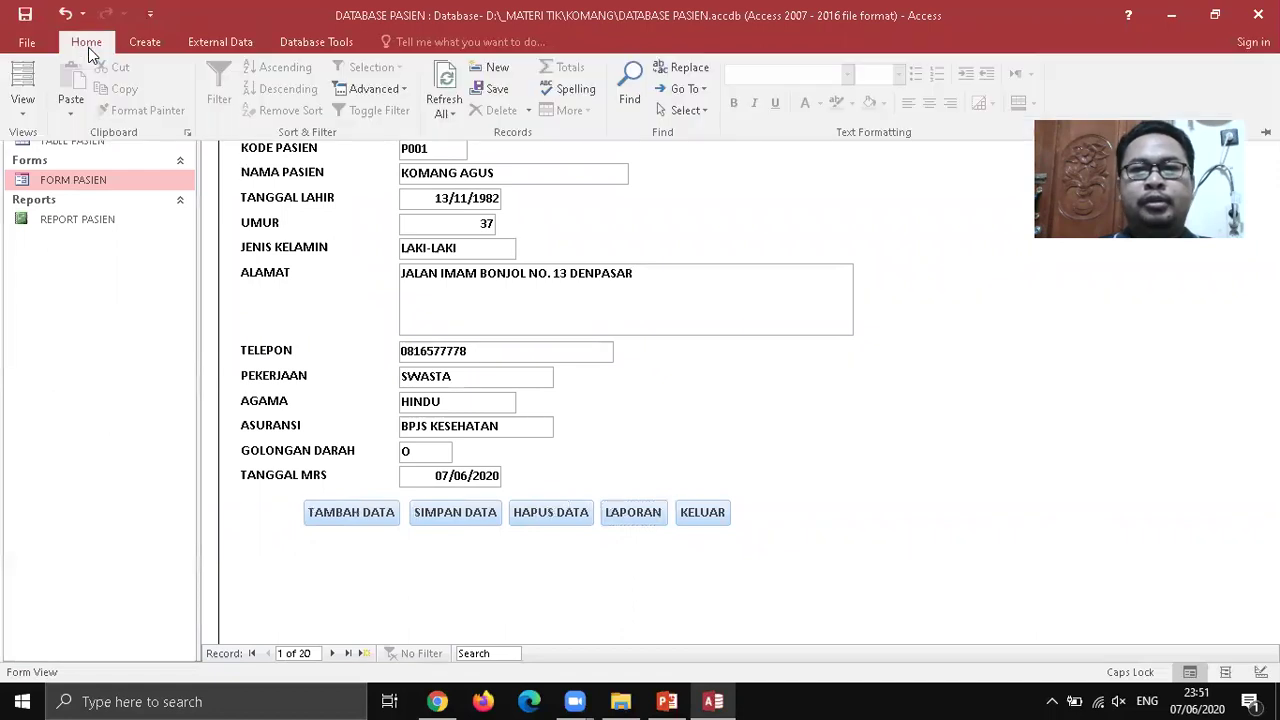
left_click(1264, 131)
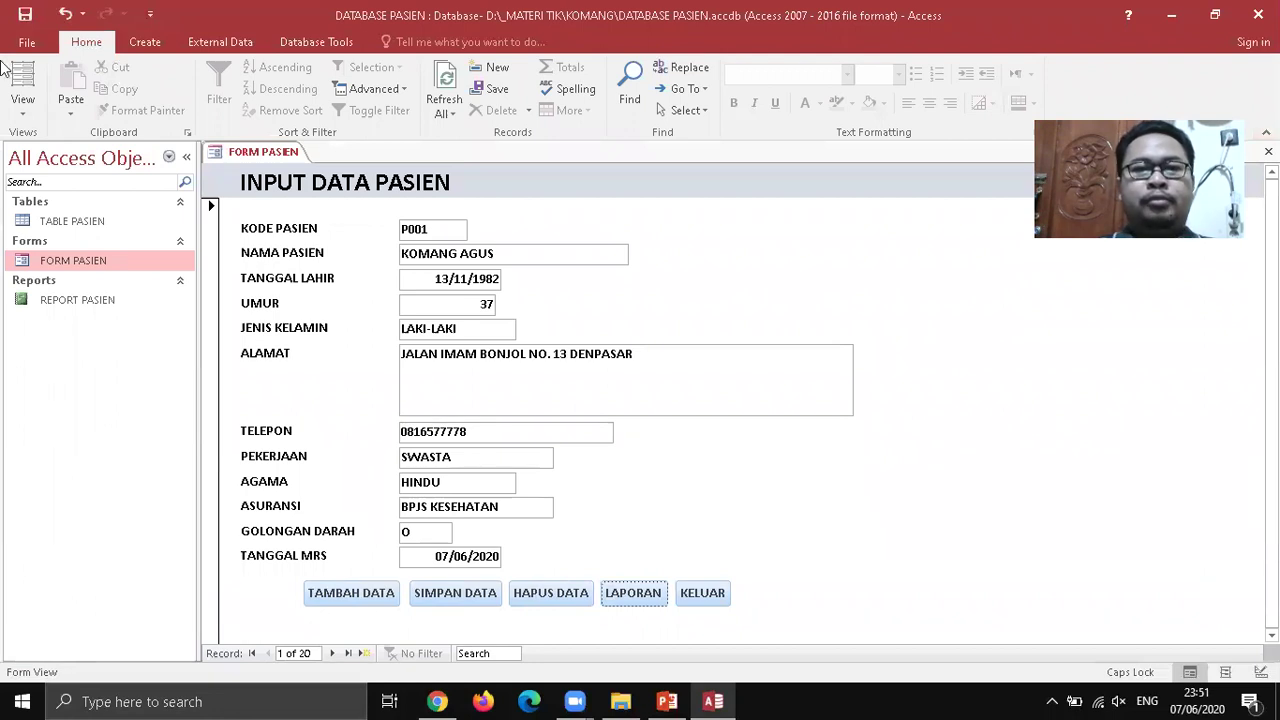
Create a new query in Design view with TABLE PASIEN as its source
left_click(148, 41)
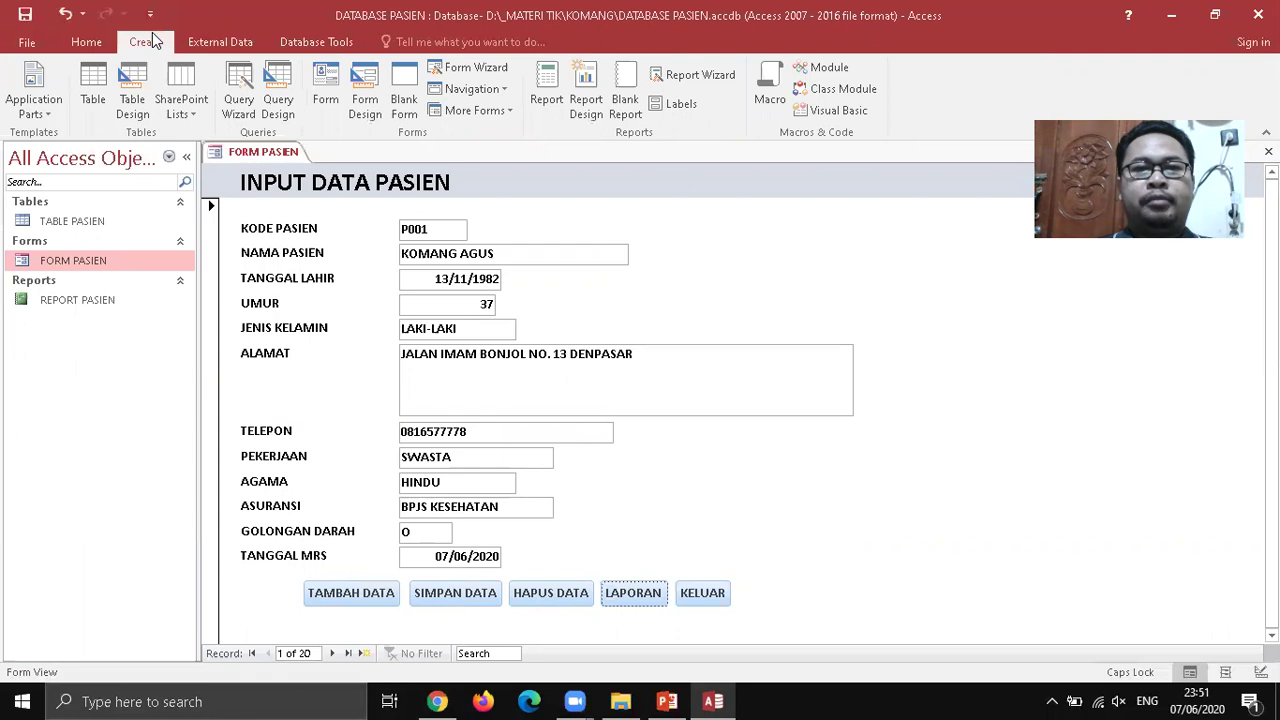
left_click(278, 105)
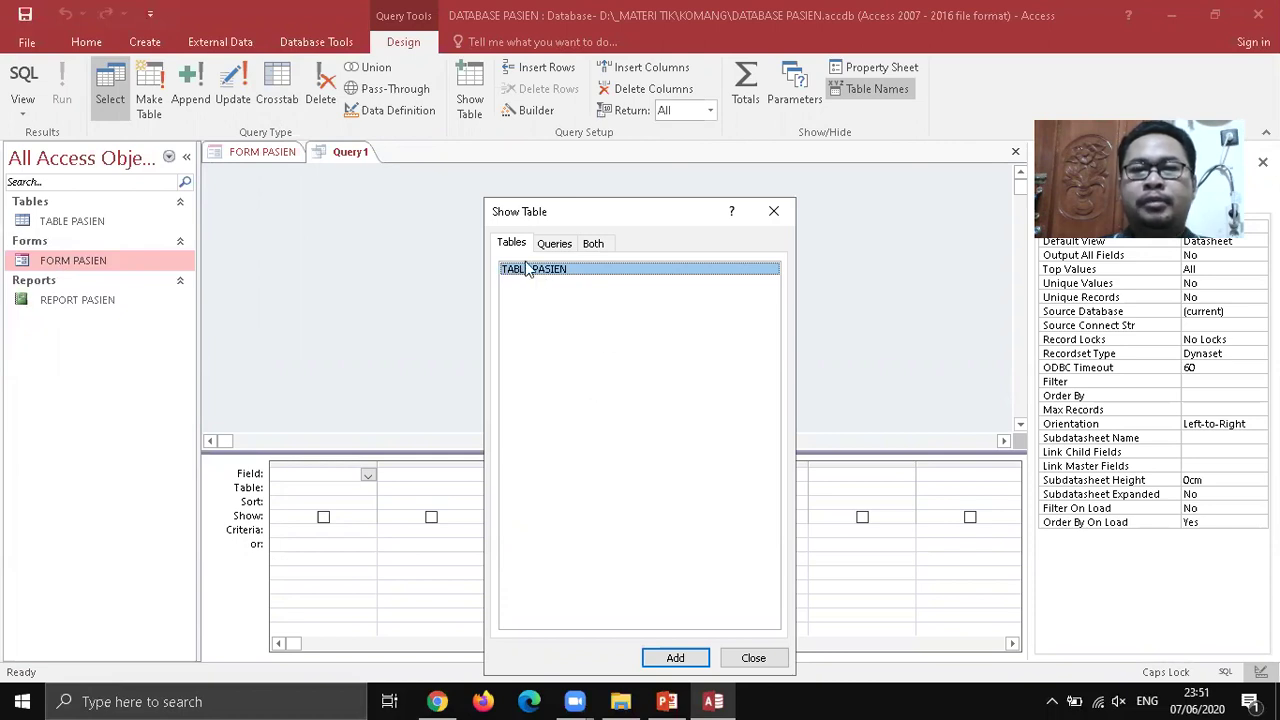
left_click(675, 658)
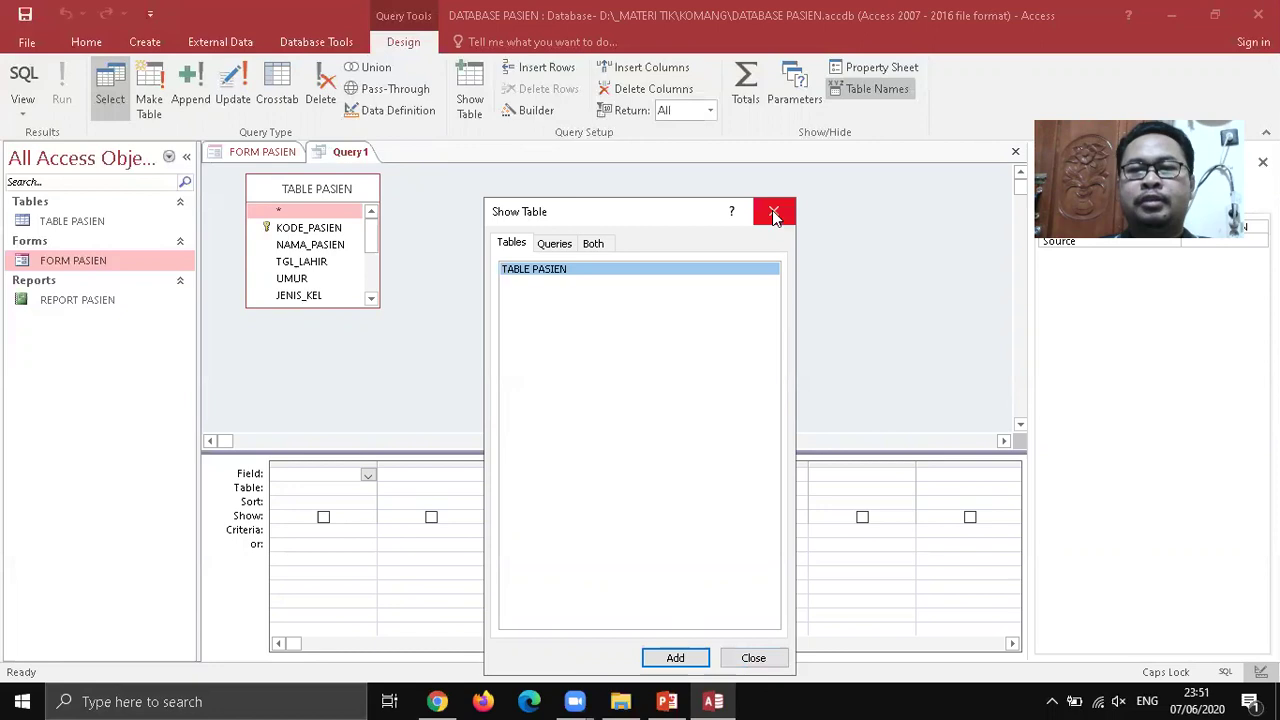
left_click(757, 658)
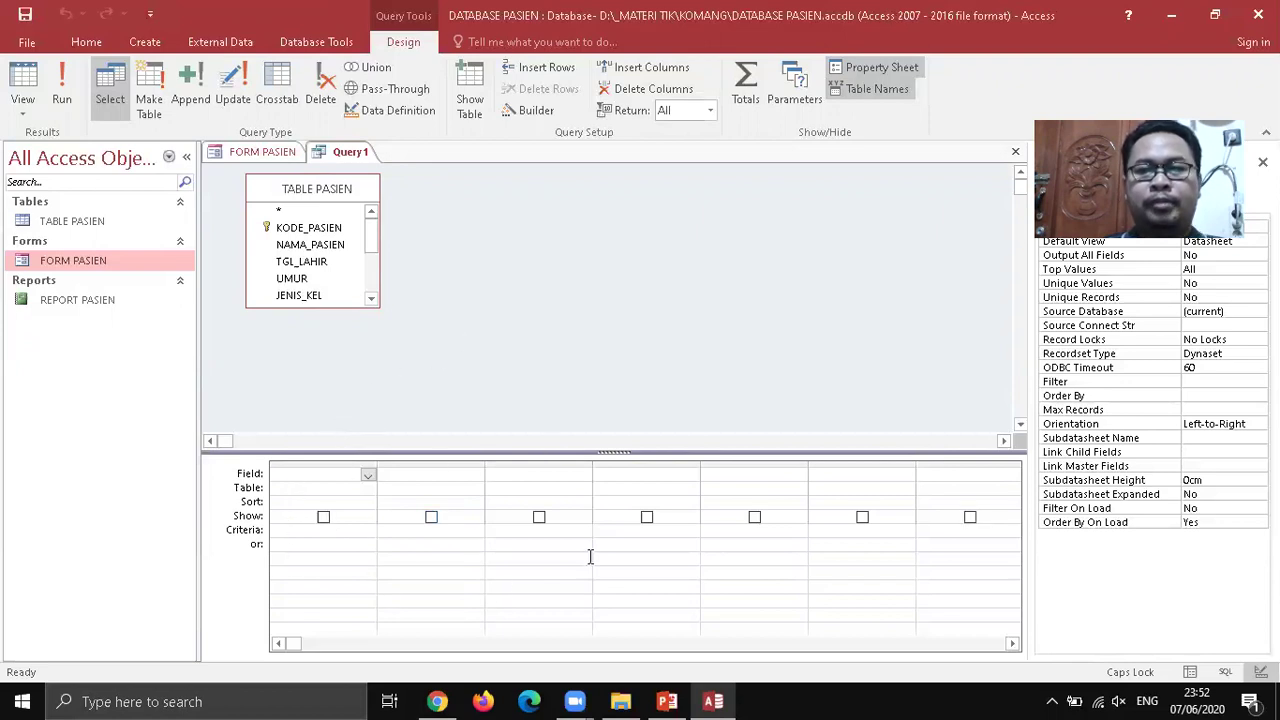
Add the fields NAMA_PASIEN, TGL_LAHIR and TELEPON to the first three columns of the query grid
left_click(369, 475)
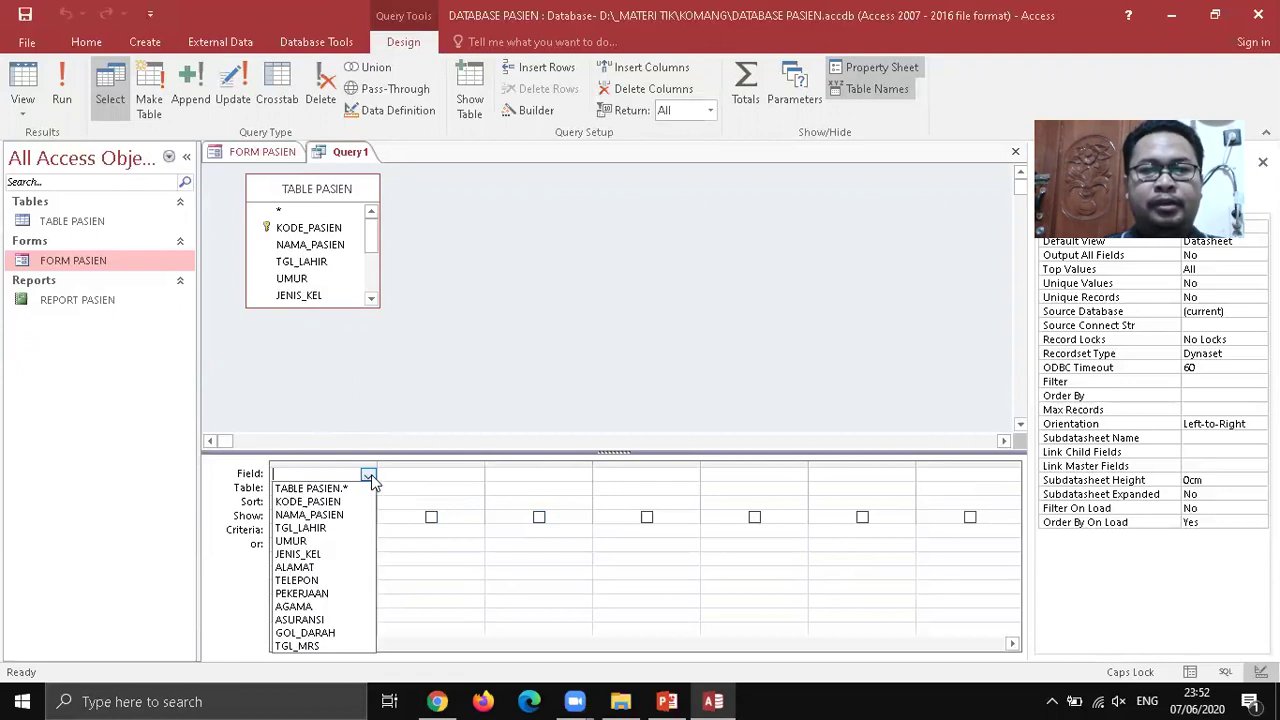
left_click(340, 514)
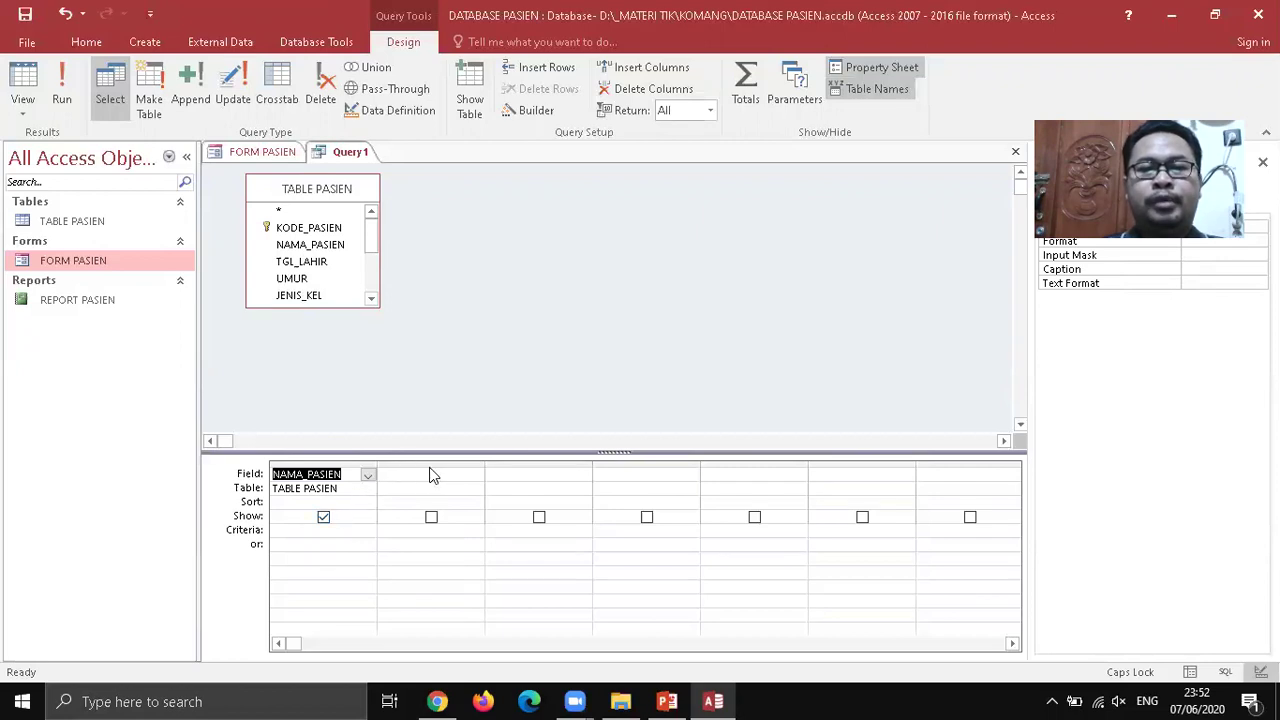
left_click(472, 474)
left_click(475, 474)
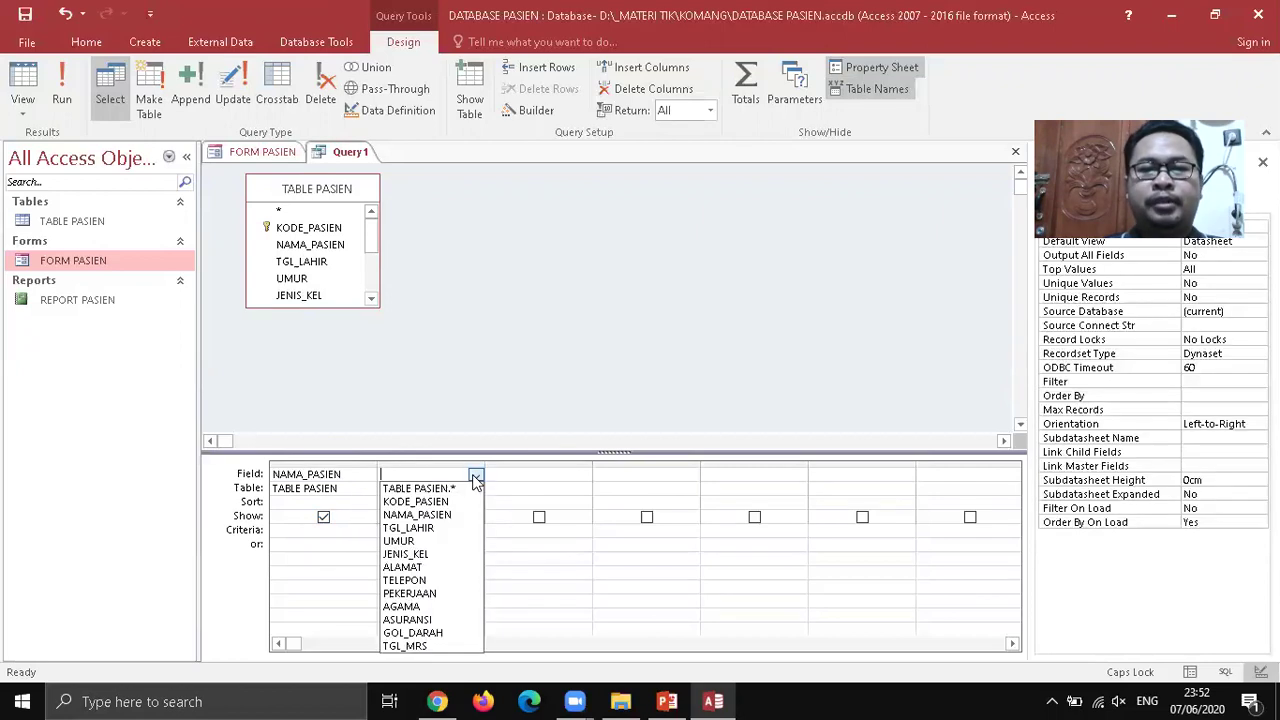
left_click(425, 528)
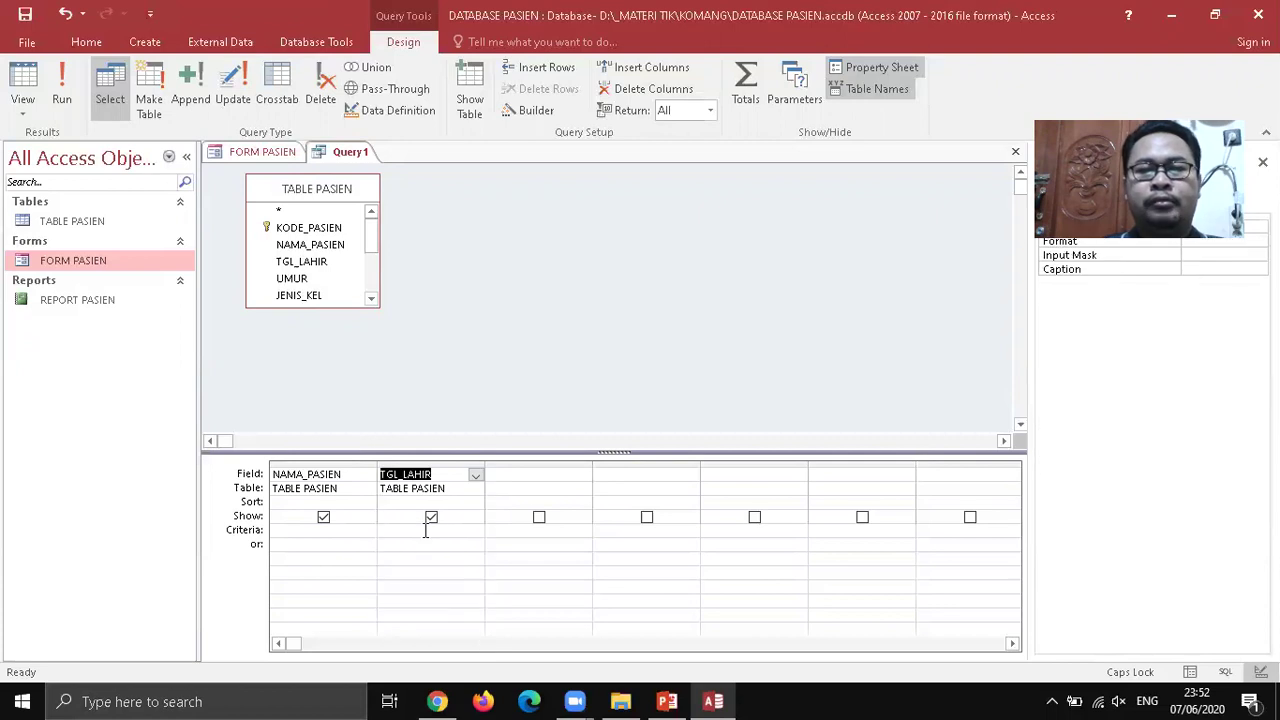
left_click(580, 474)
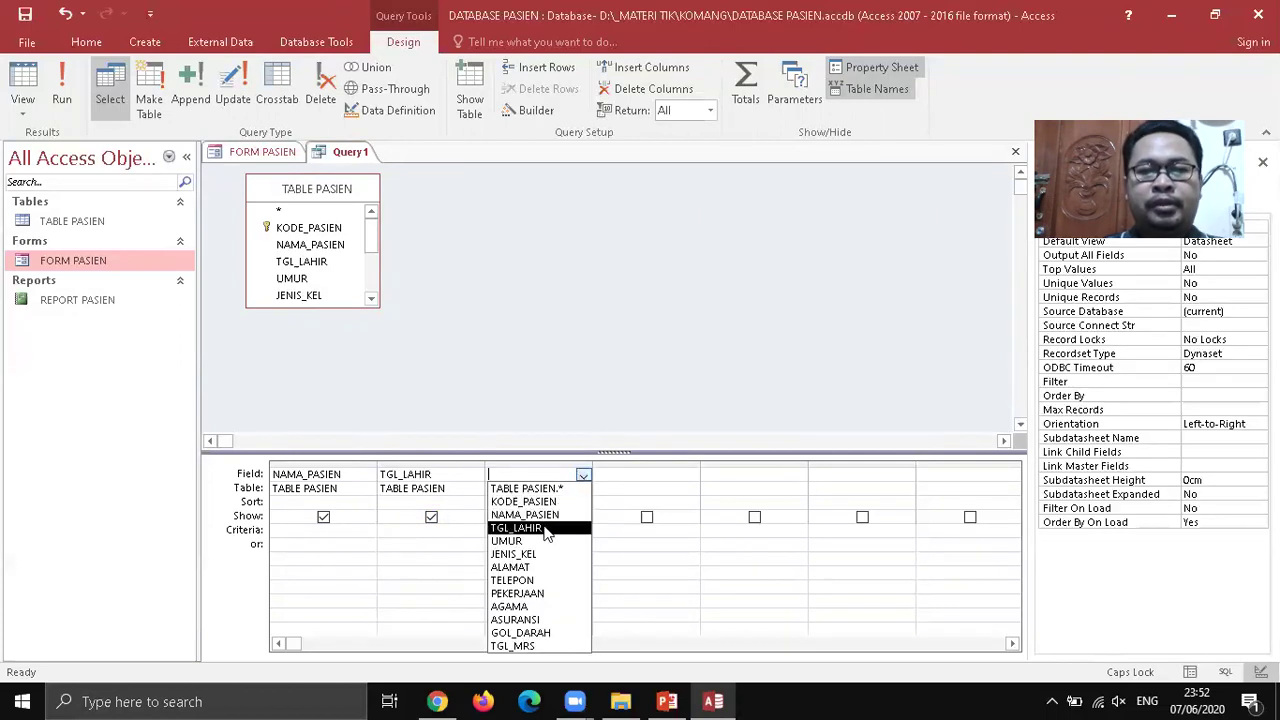
left_click(530, 579)
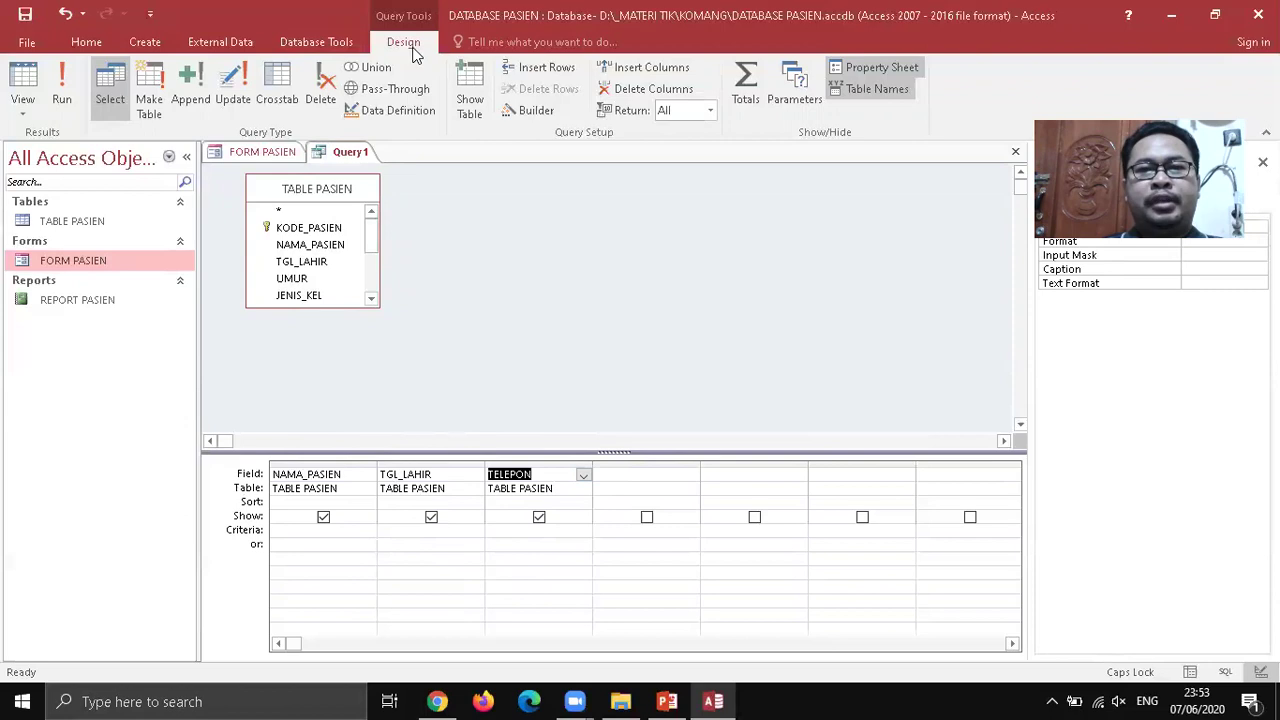
Run the query and widen the NAMA_PASIEN, TGL_LAHIR and TELEPON columns in the result datasheet
left_click(57, 105)
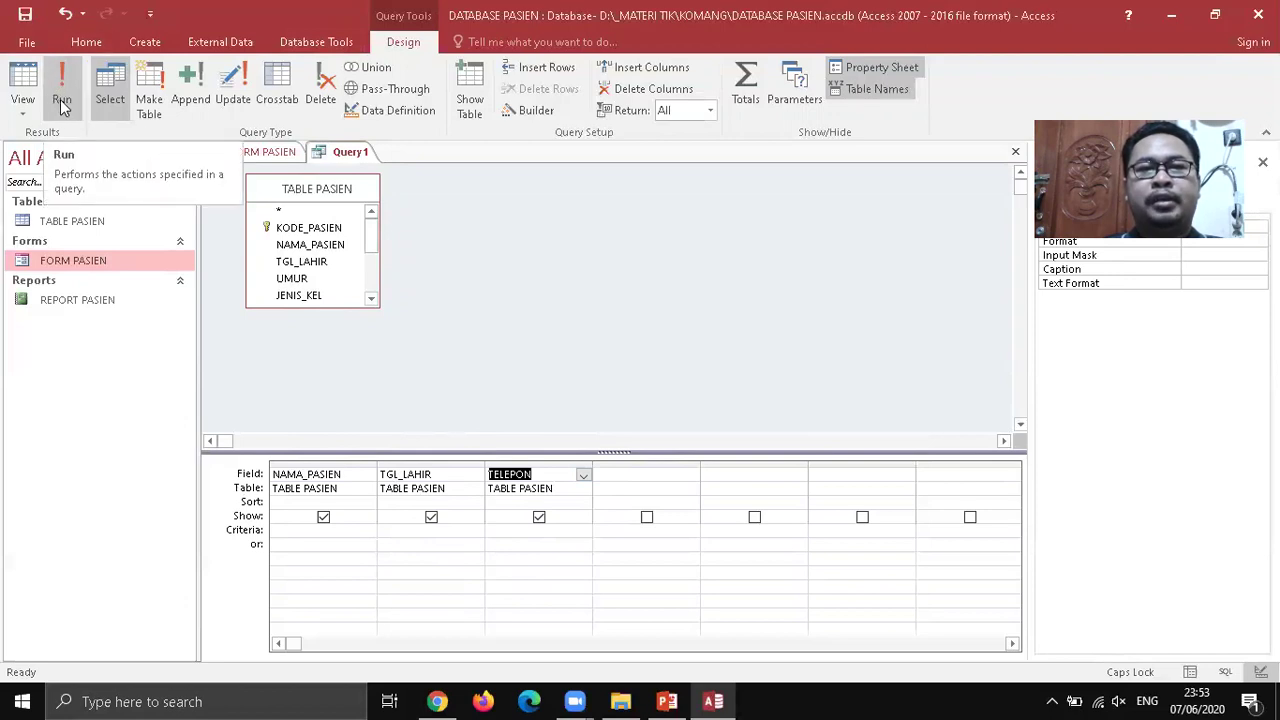
left_click(61, 107)
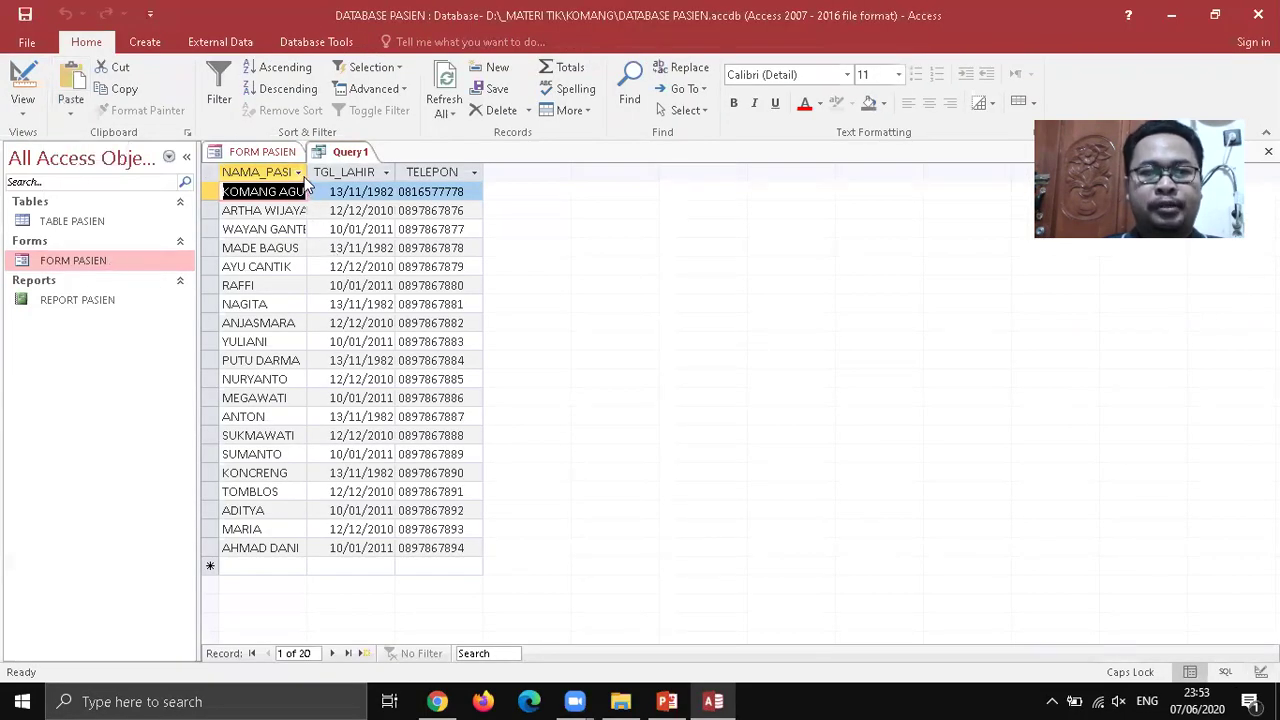
left_click_drag(307, 172, 333, 172)
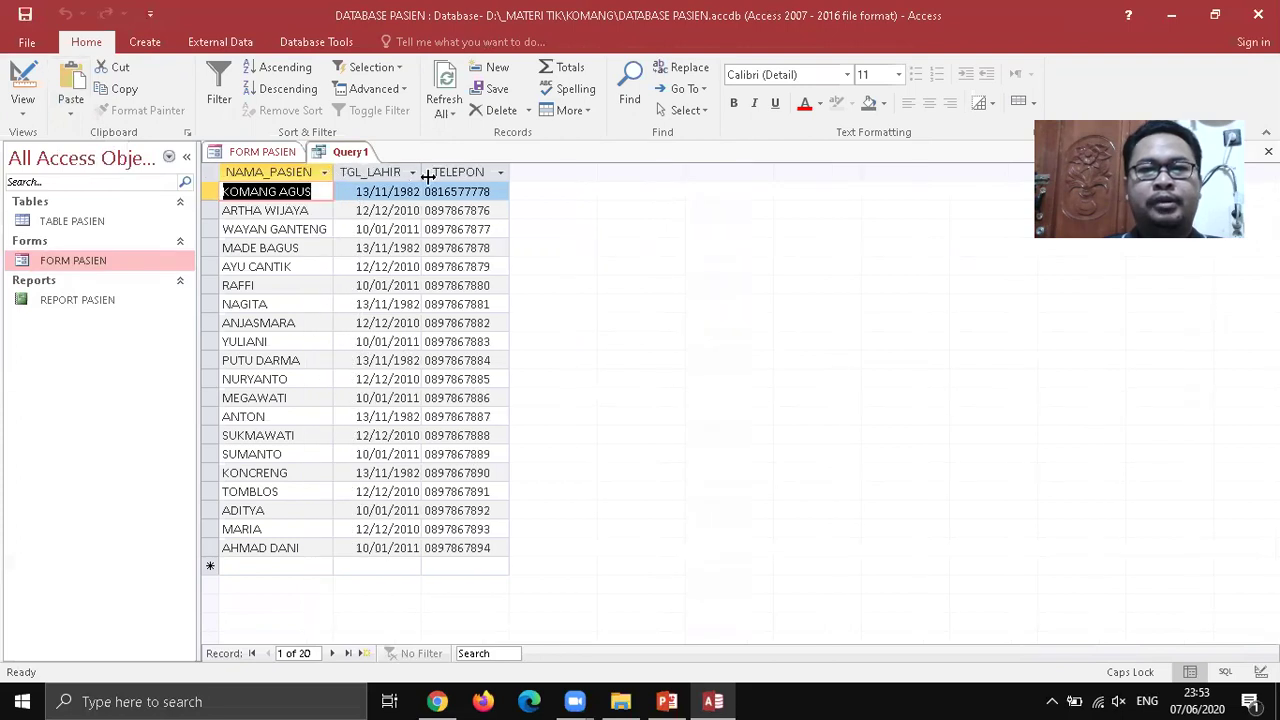
left_click_drag(427, 174, 431, 174)
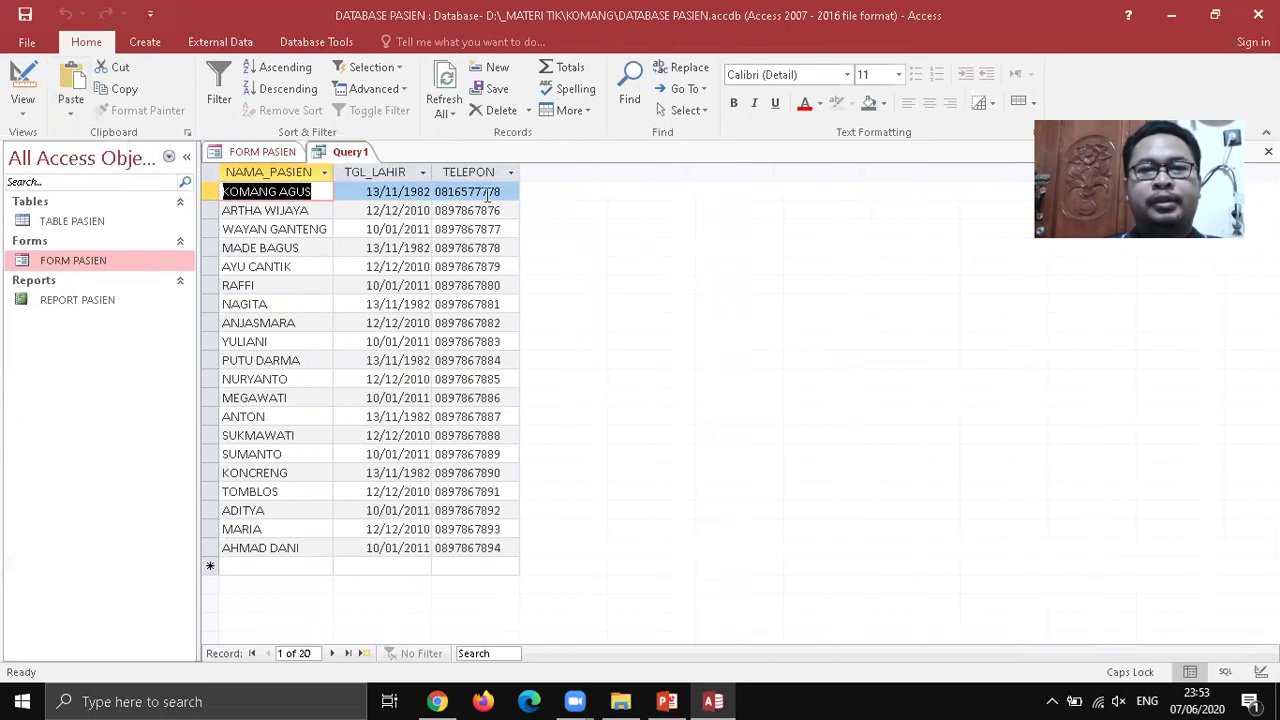
left_click_drag(520, 170, 540, 168)
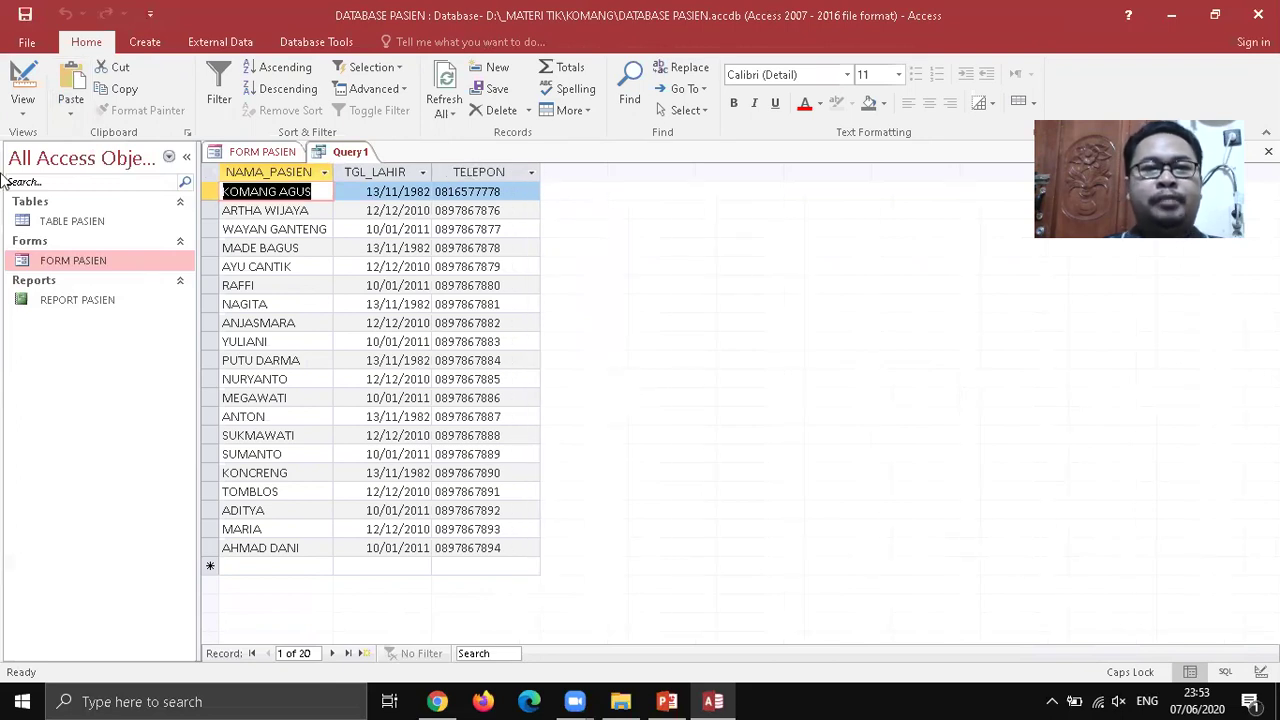
Open TABLE PASIEN to compare its full set of columns with the query result, and close it again
left_click(64, 222)
double_click(64, 222)
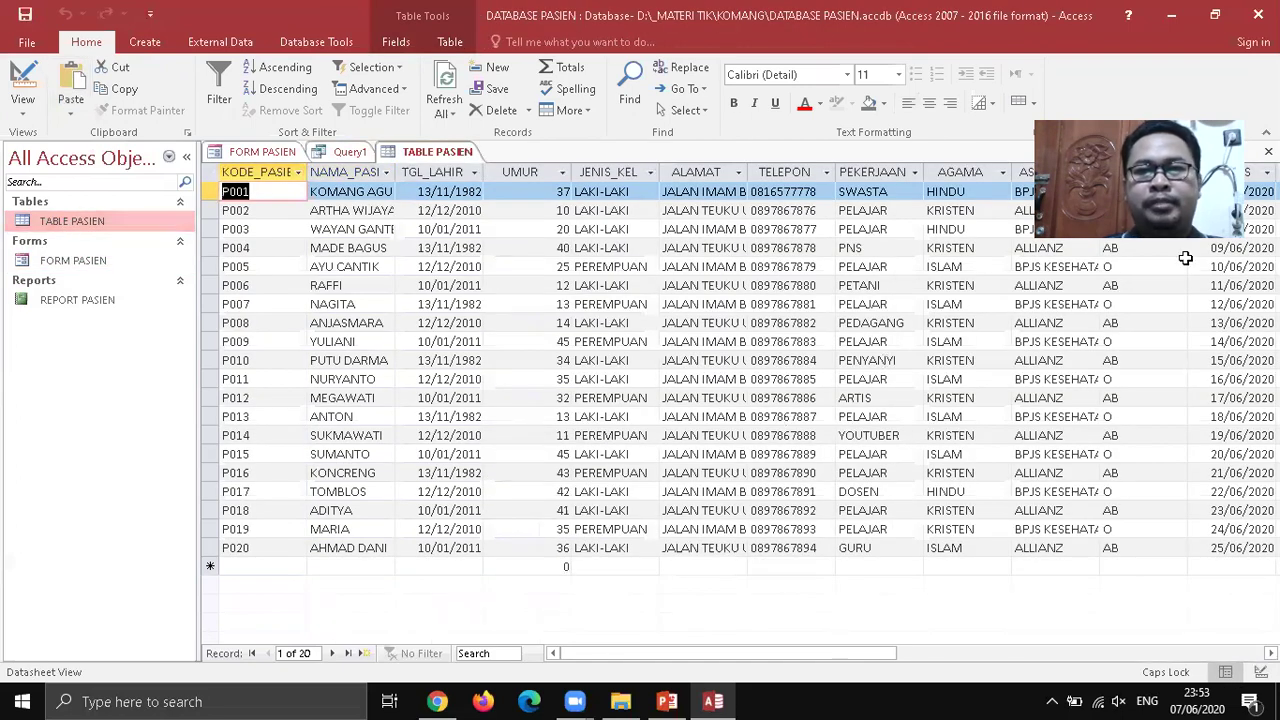
right_click(458, 152)
left_click(482, 185)
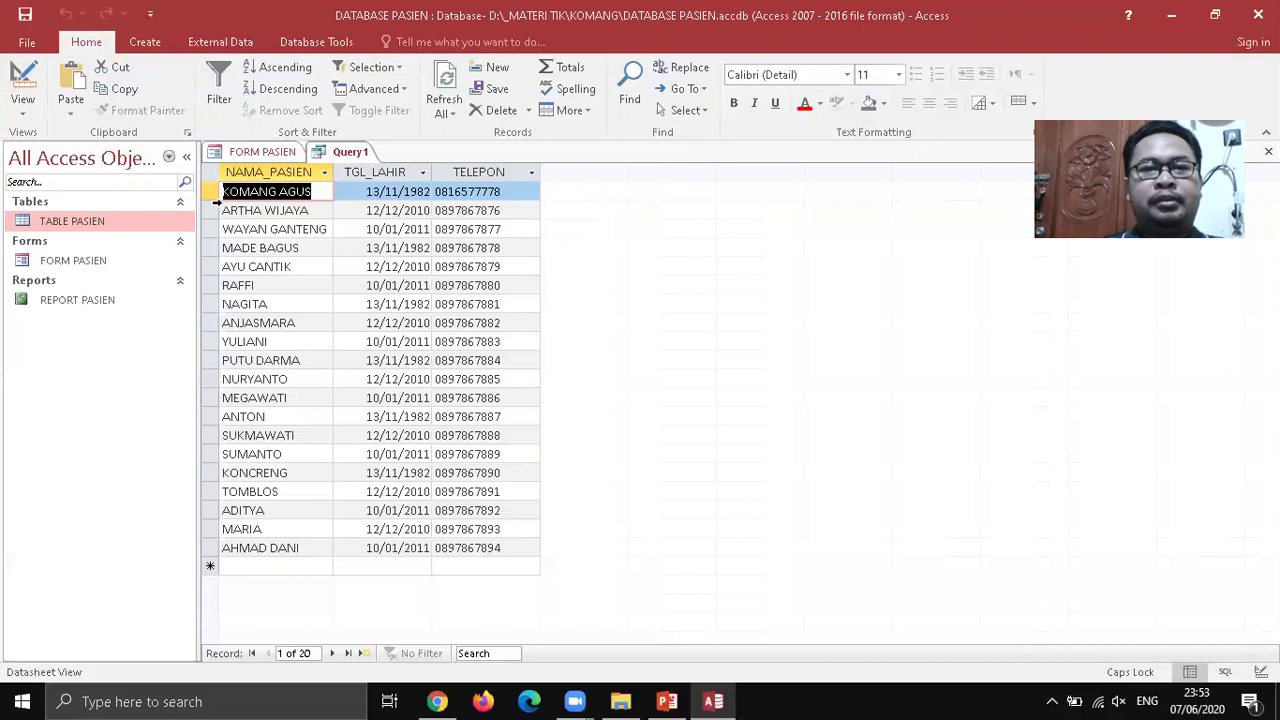
Show the query in SQL View to examine its SELECT statement
left_click(23, 110)
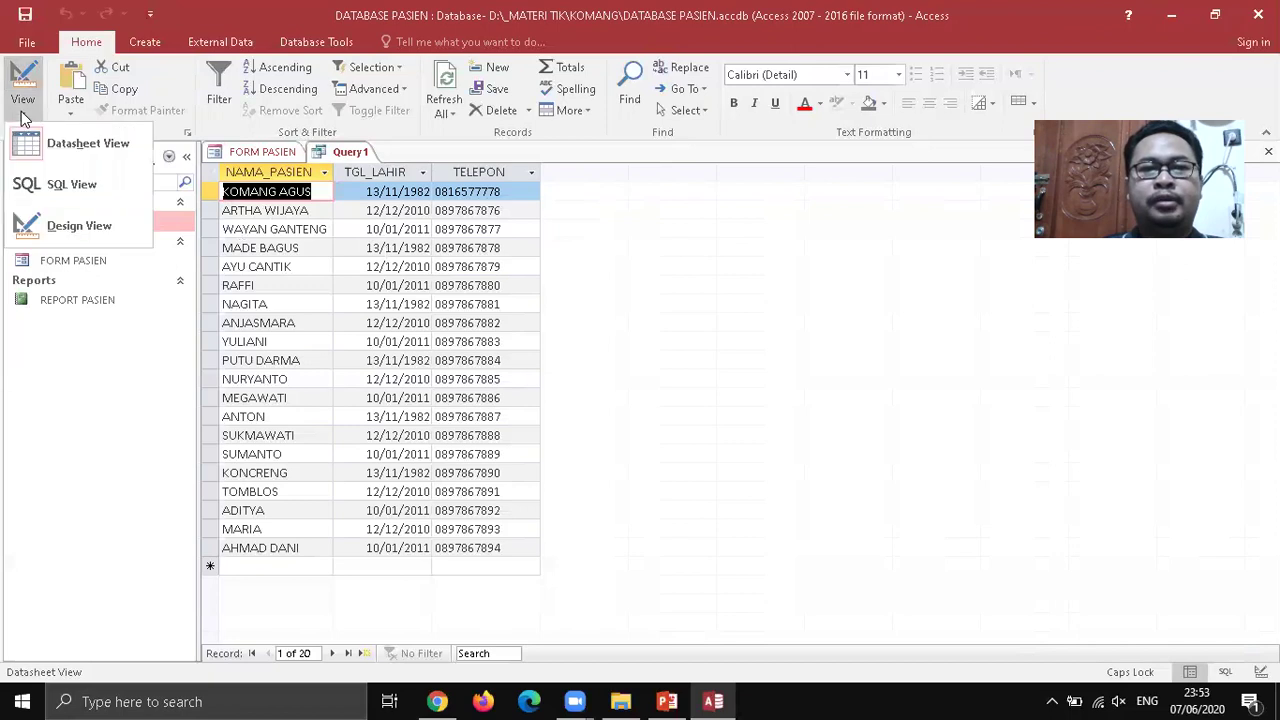
left_click(77, 186)
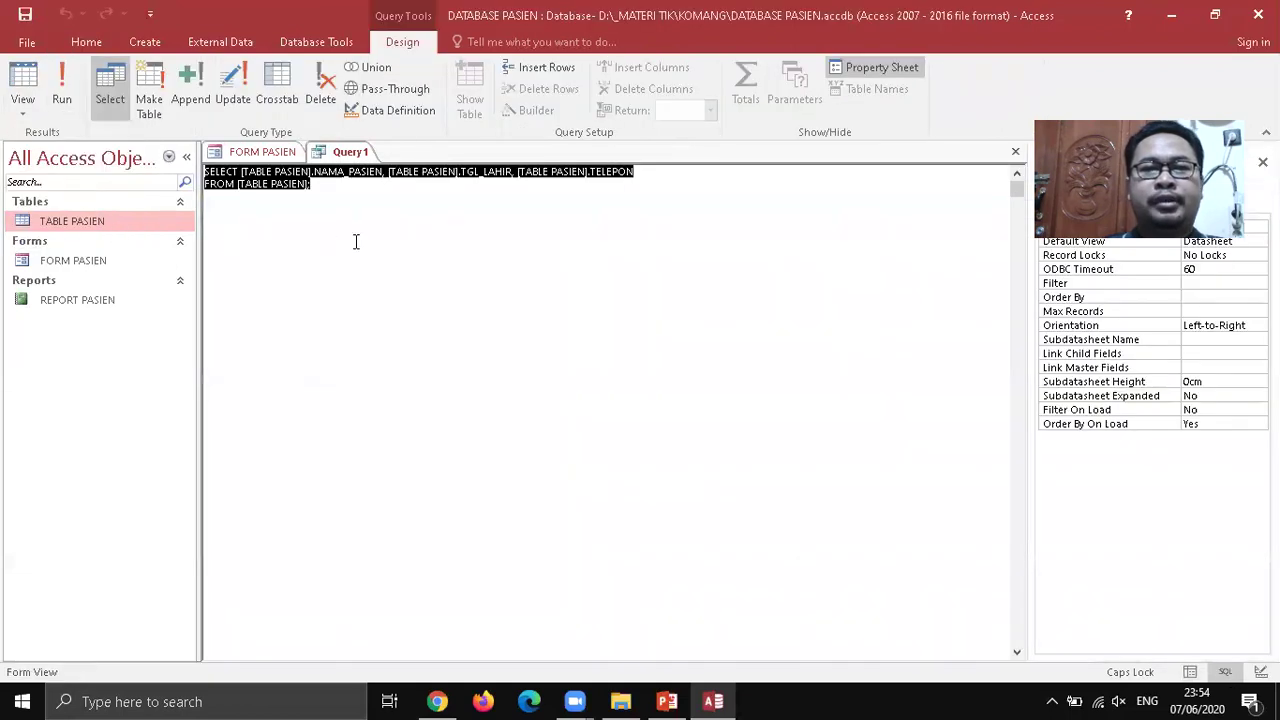
left_click(352, 197)
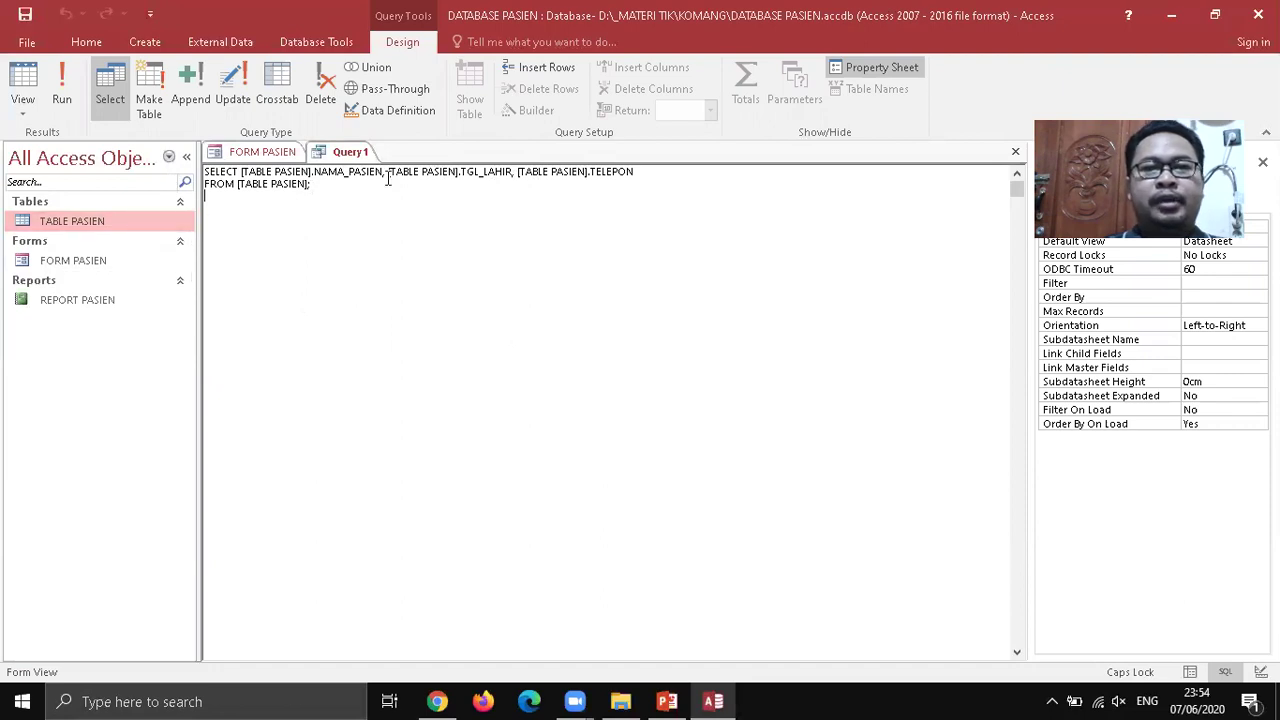
Close the query without saving its design
right_click(342, 152)
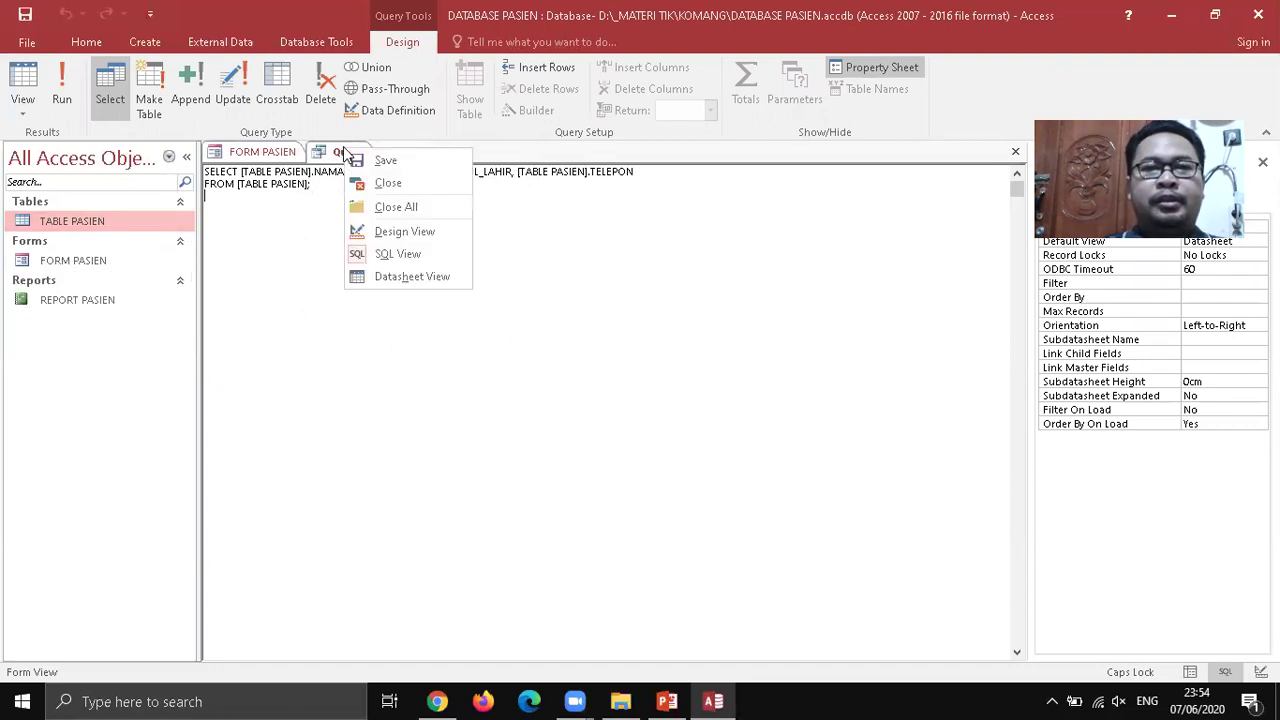
left_click(405, 182)
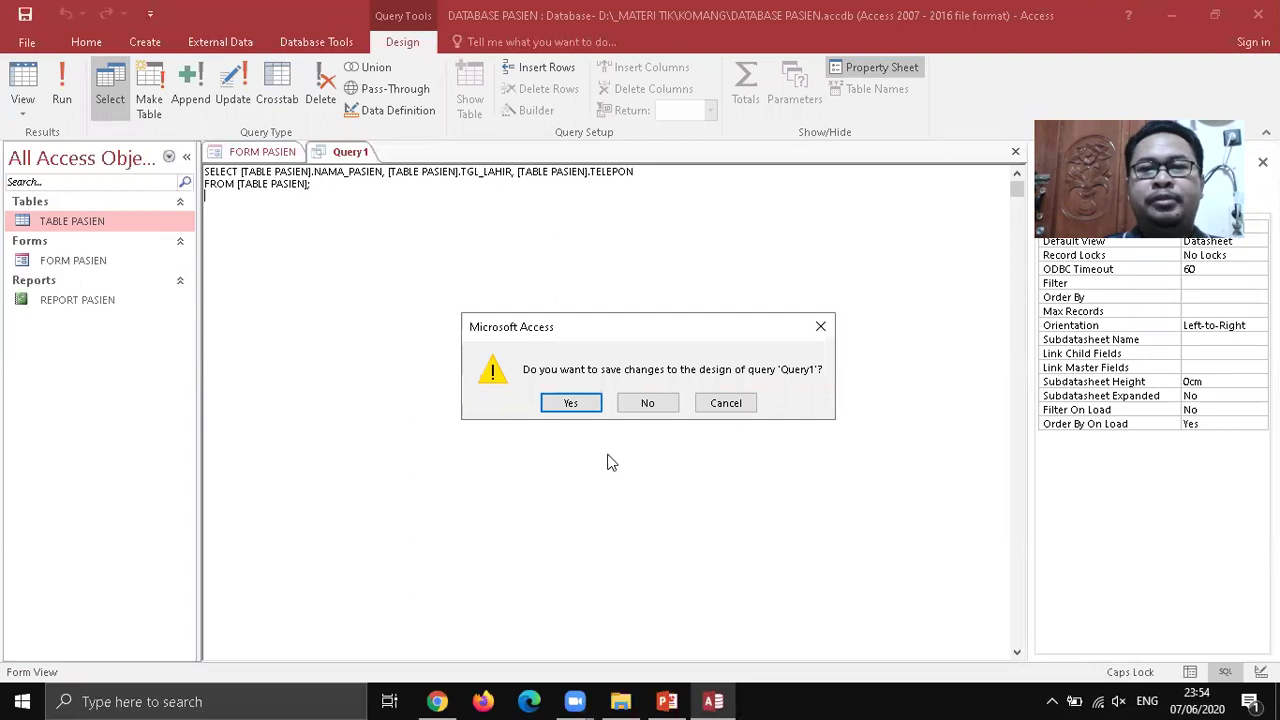
left_click(650, 404)
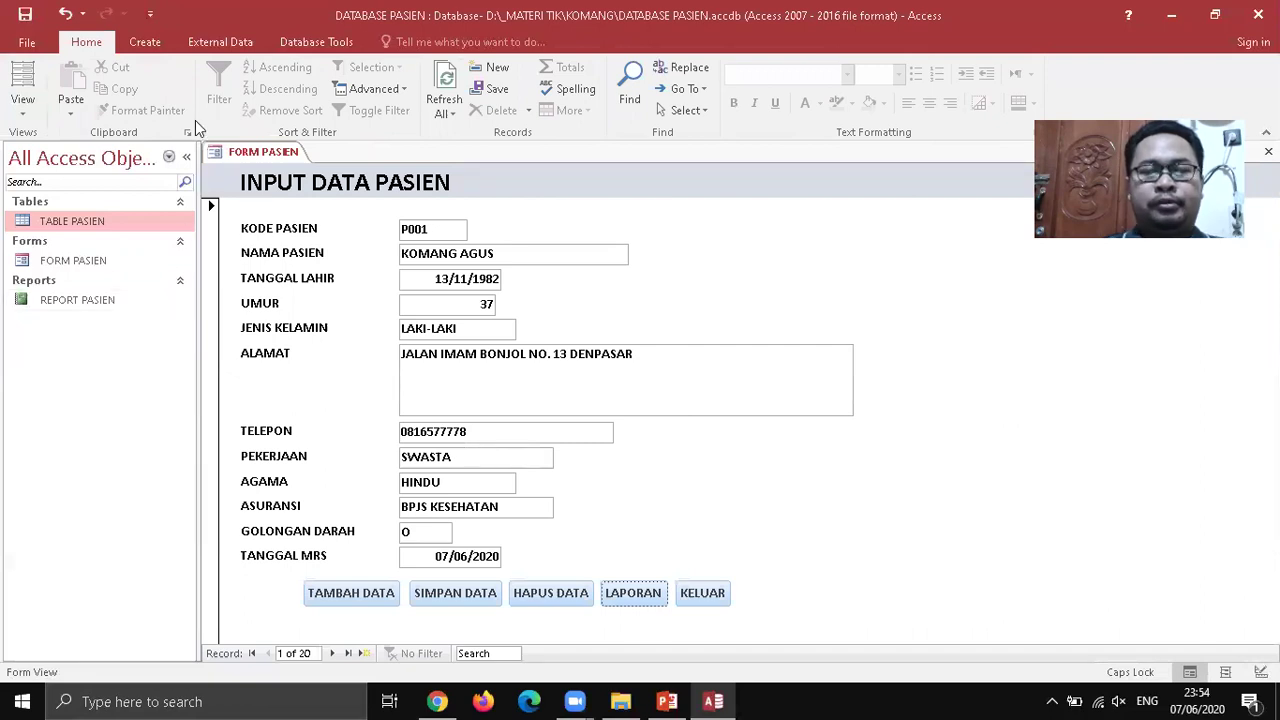
Start a fresh query in Design view and add TABLE PASIEN to it
left_click(145, 42)
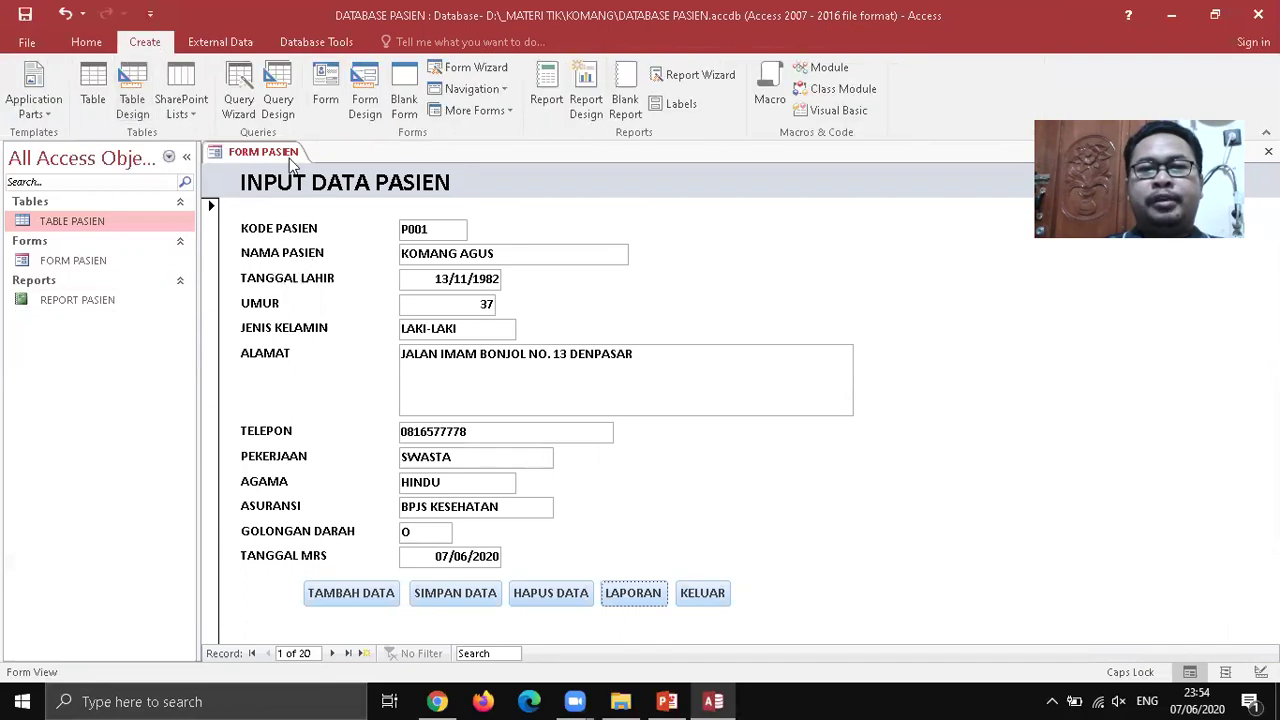
left_click(290, 86)
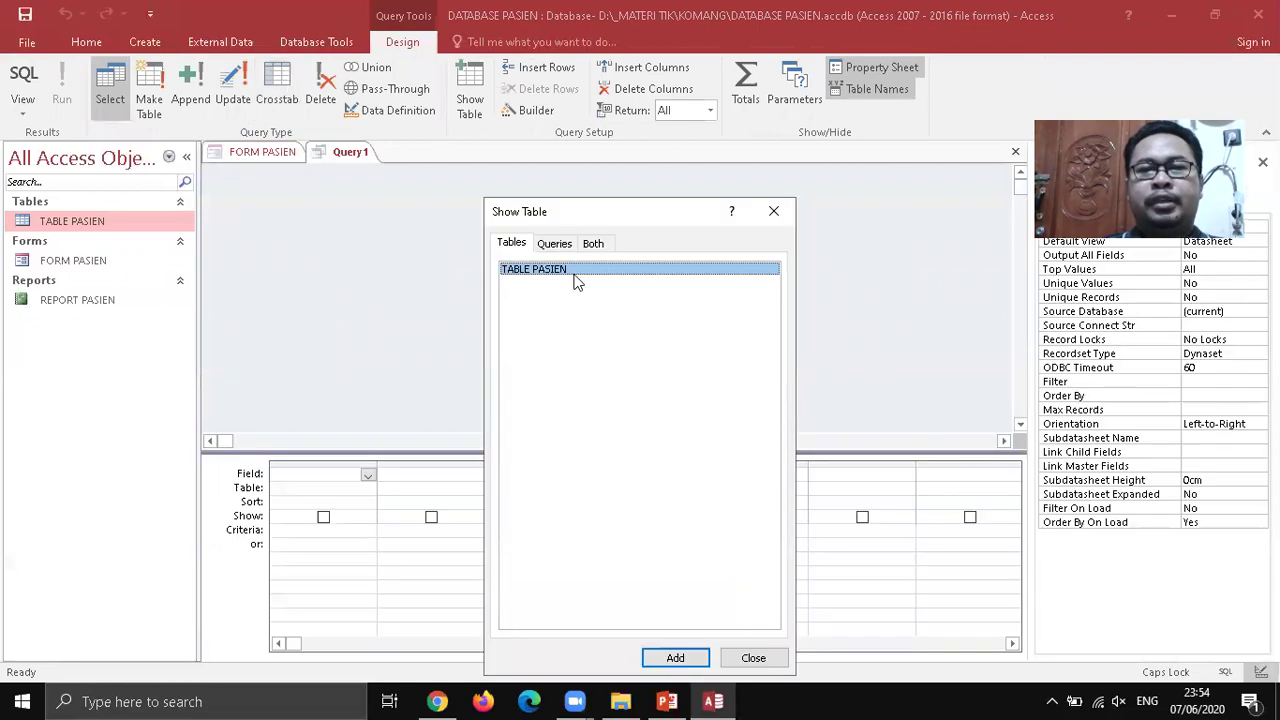
left_click(674, 657)
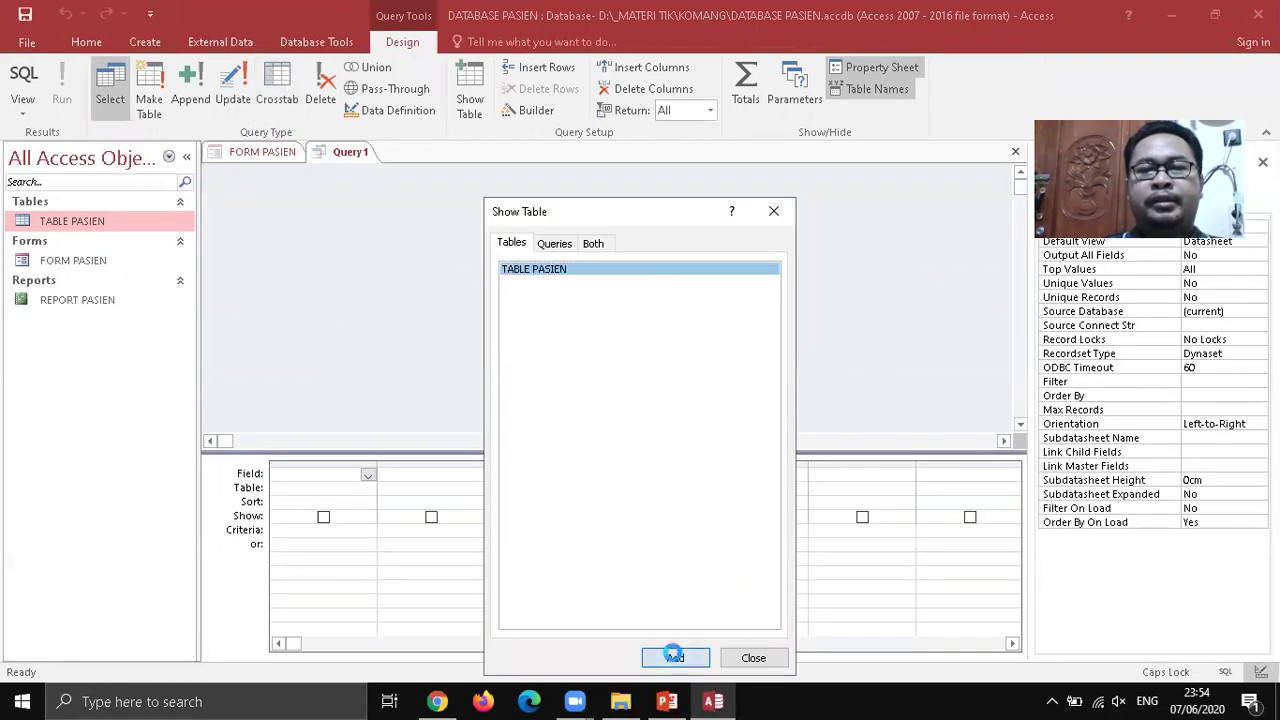
left_click(753, 658)
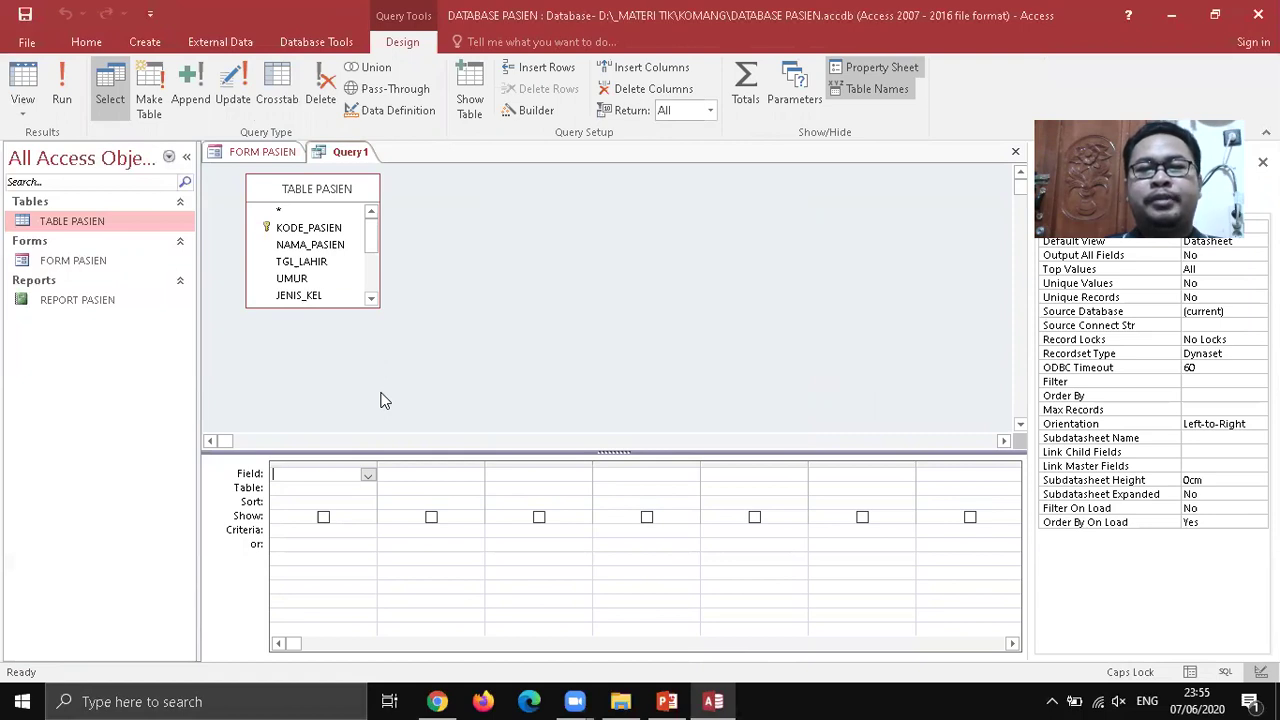
Examine the fields available in the TABLE PASIEN field list down to TGL_MRS
left_click(371, 298)
left_click(371, 298)
left_click(371, 299)
left_click(371, 299)
left_click(371, 299)
left_click(371, 299)
left_click(371, 299)
left_click(371, 299)
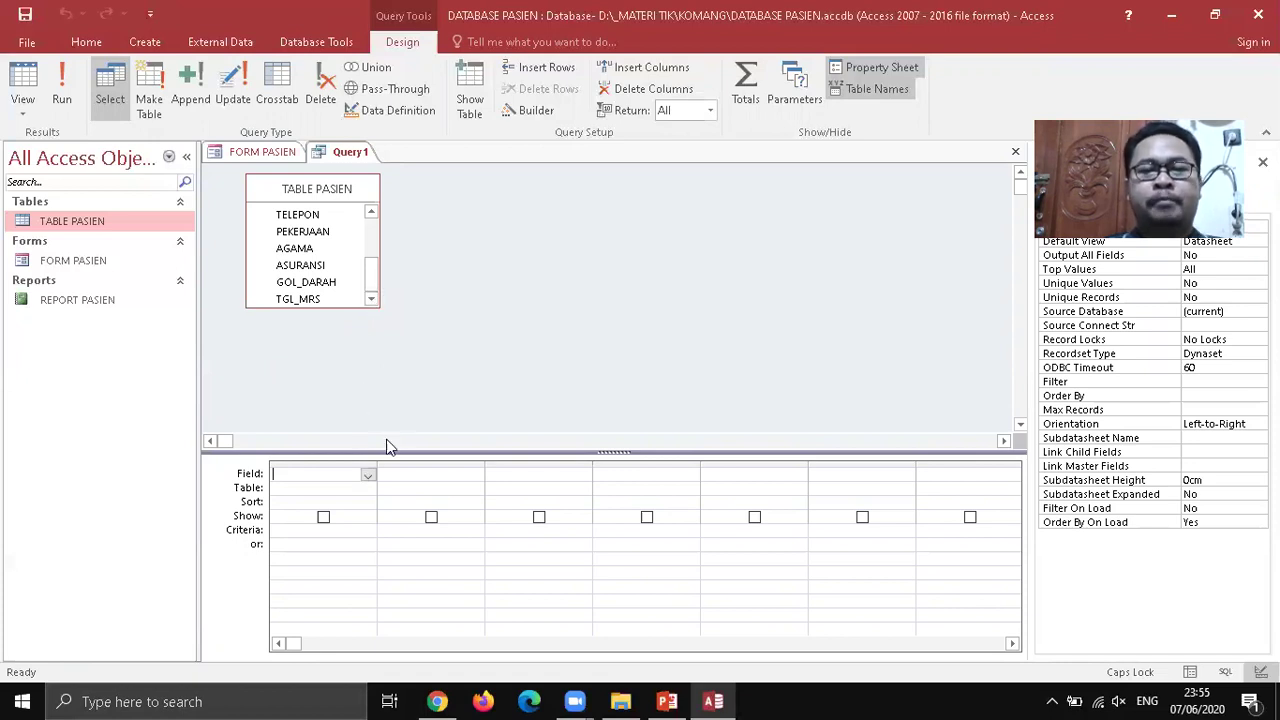
Add the fields NAMA_PASIEN and JENIS_KEL to the first two columns of the query grid
left_click(369, 475)
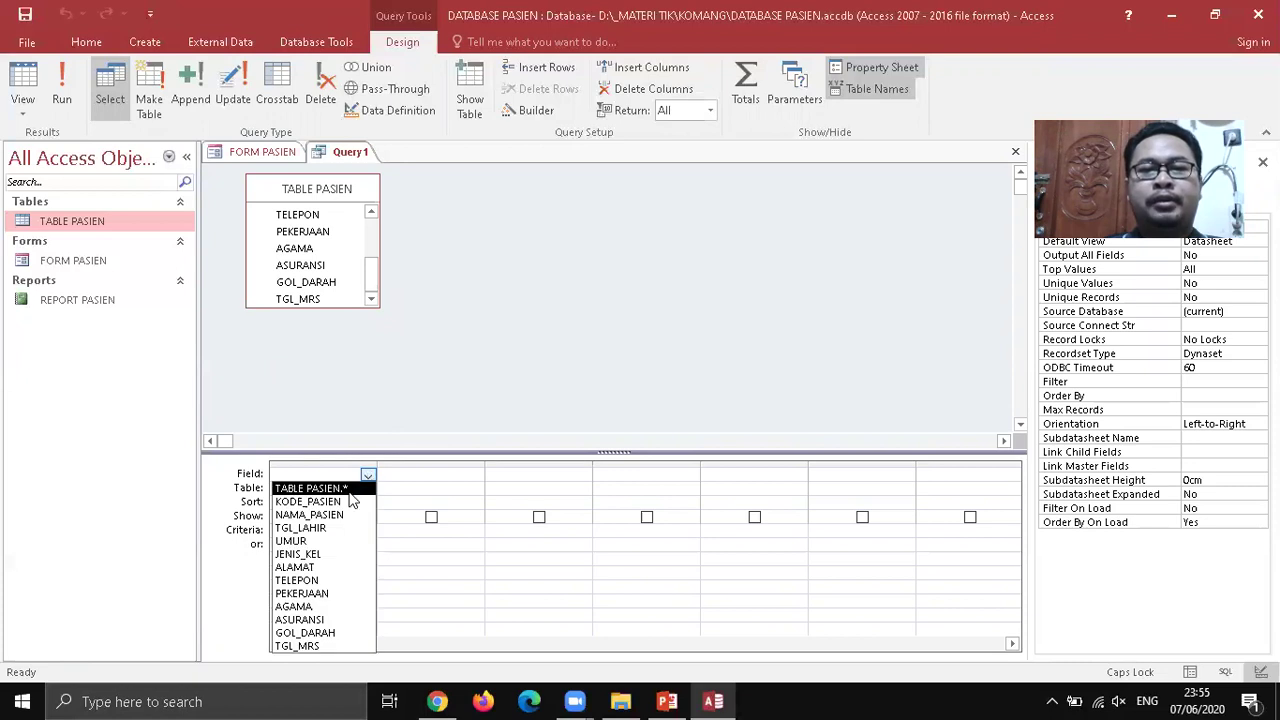
left_click(336, 516)
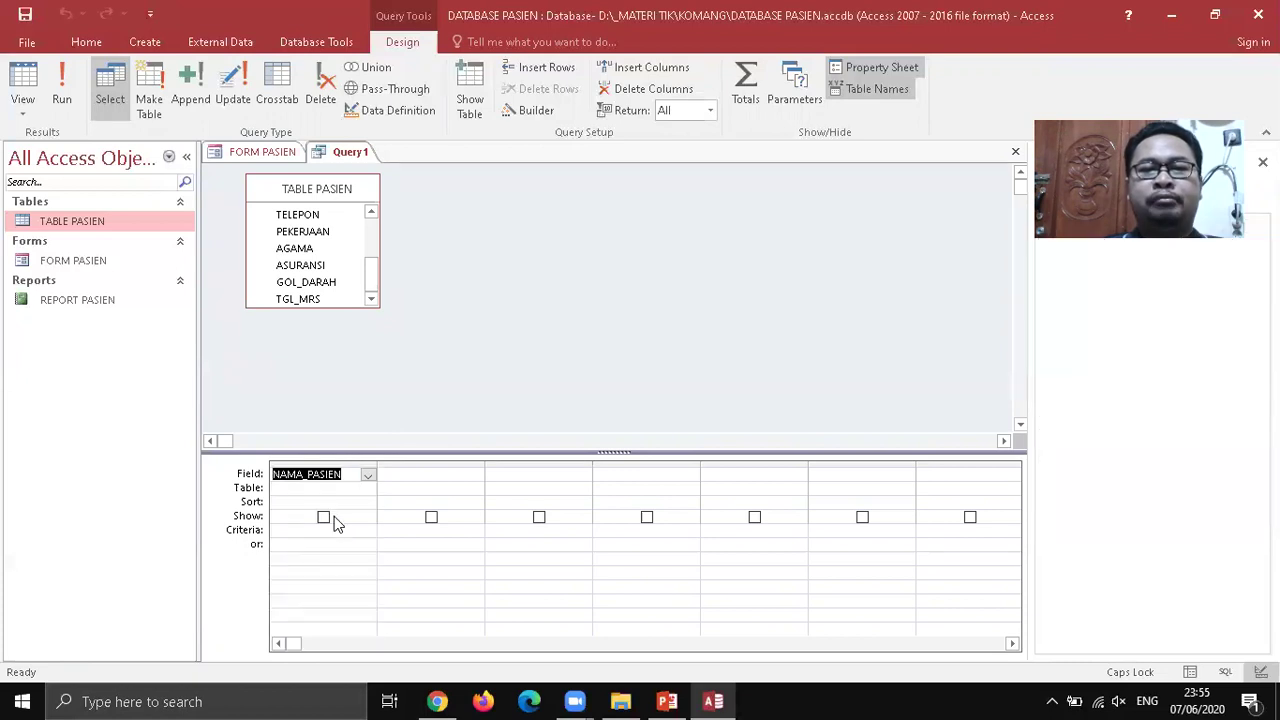
left_click(478, 473)
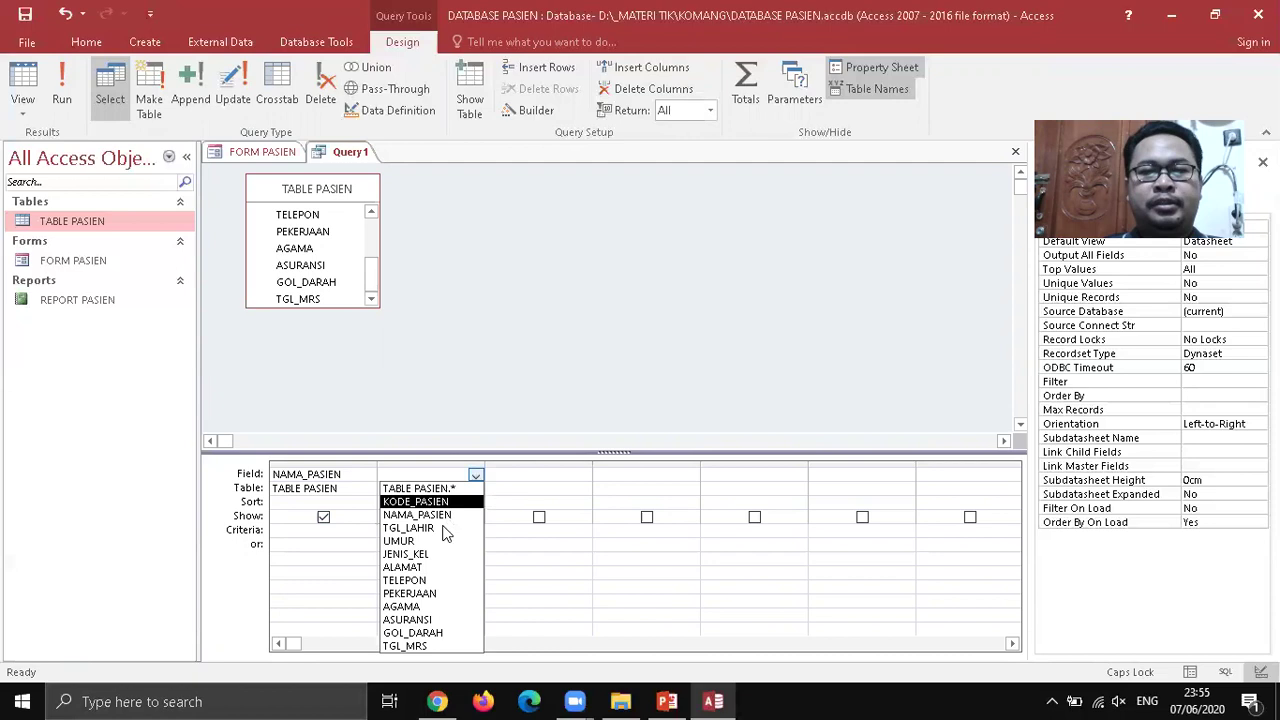
left_click(427, 556)
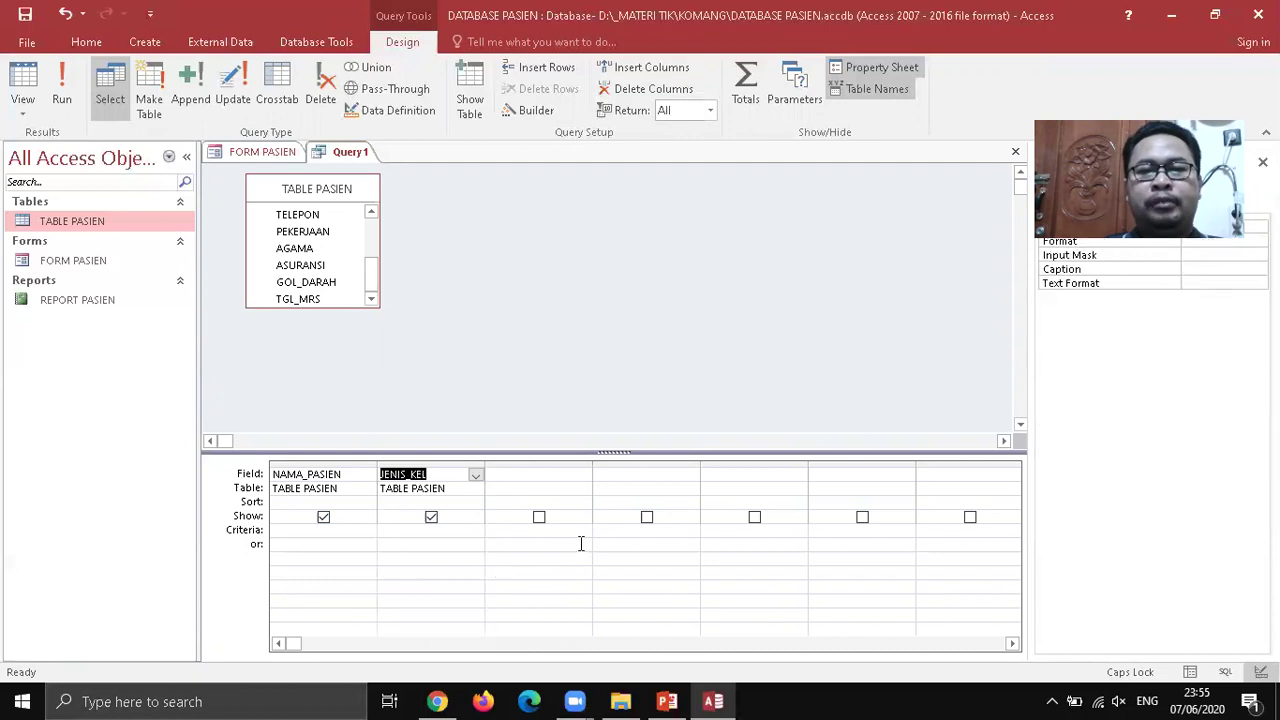
Add the fields ASURANSI and GOL_DARAH to the third and fourth columns of the query grid
left_click(580, 476)
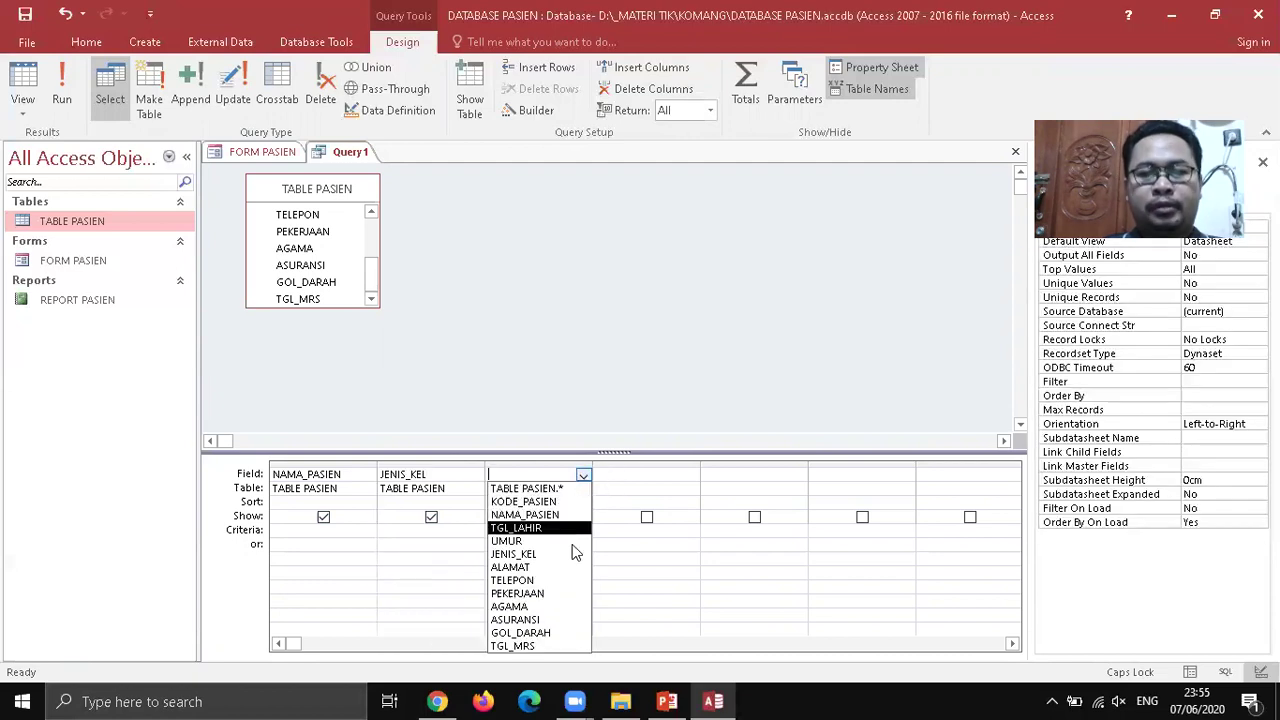
left_click(553, 619)
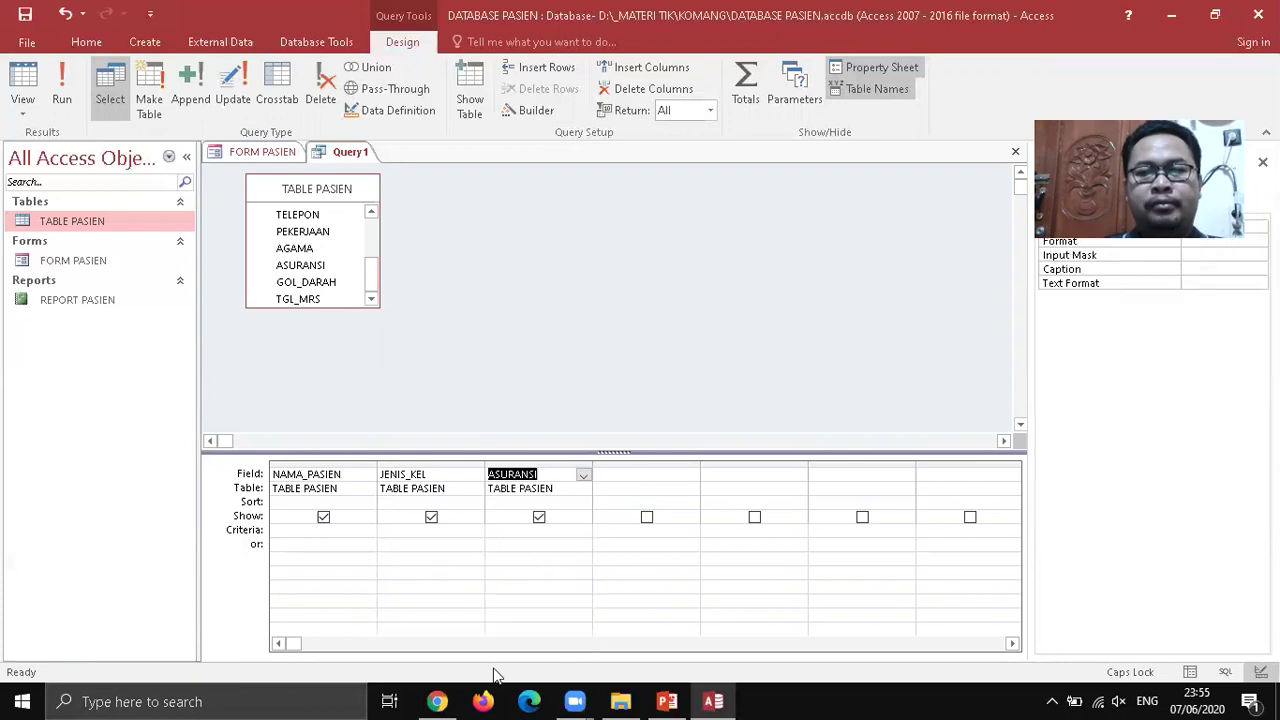
left_click(691, 476)
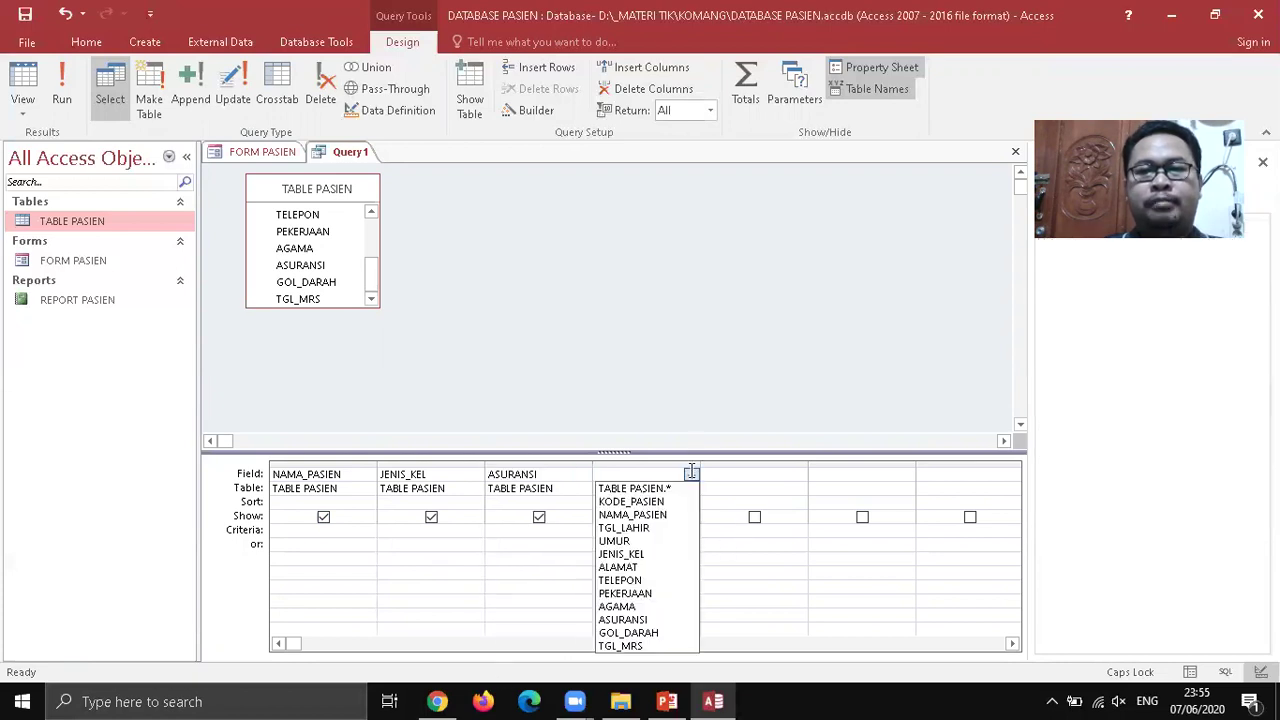
left_click(628, 633)
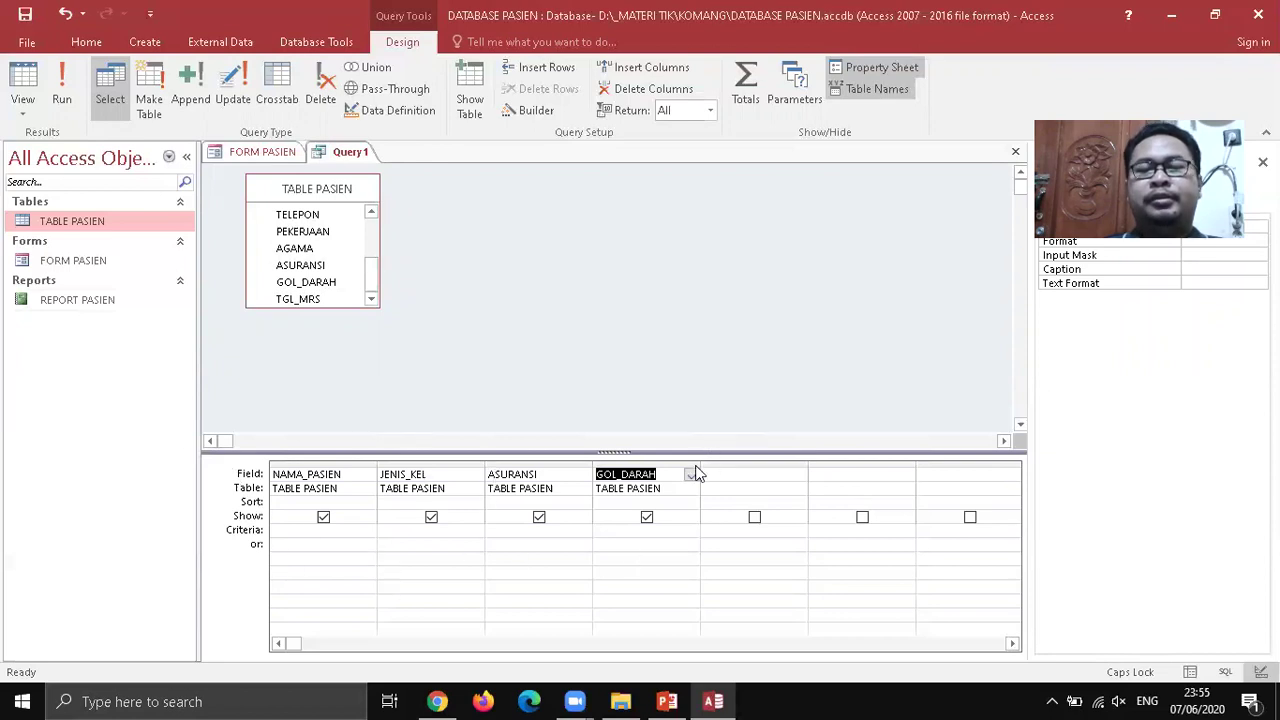
Run the query and widen the NAMA_PASIEN, JENIS_KEL and ASURANSI columns in its datasheet so their contents fit
left_click(60, 85)
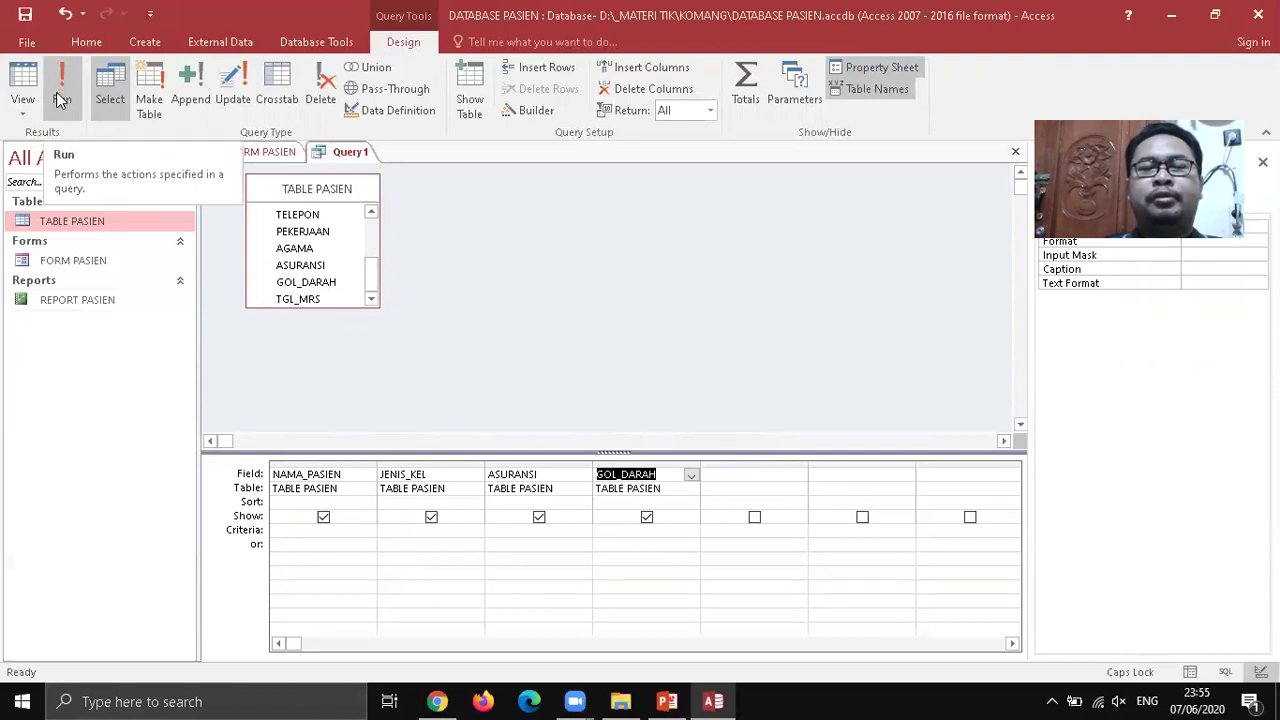
left_click(60, 97)
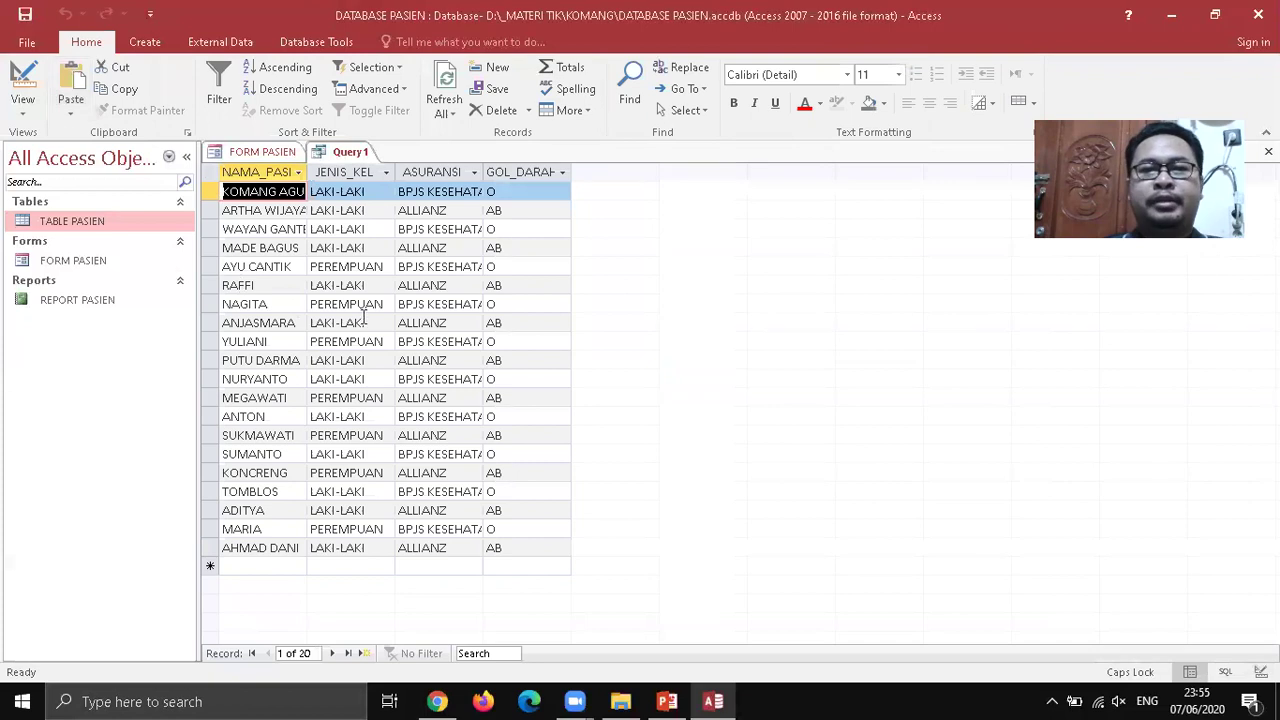
left_click_drag(307, 172, 360, 172)
left_click_drag(446, 172, 480, 172)
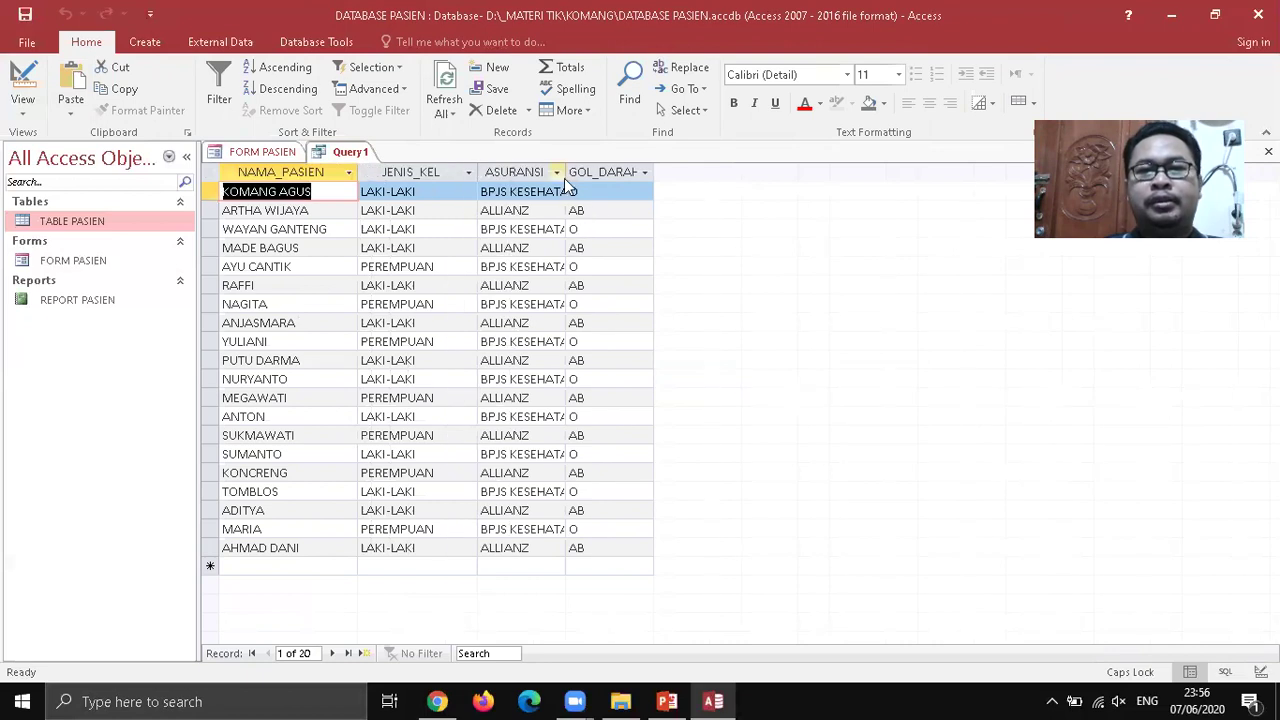
left_click_drag(566, 172, 608, 172)
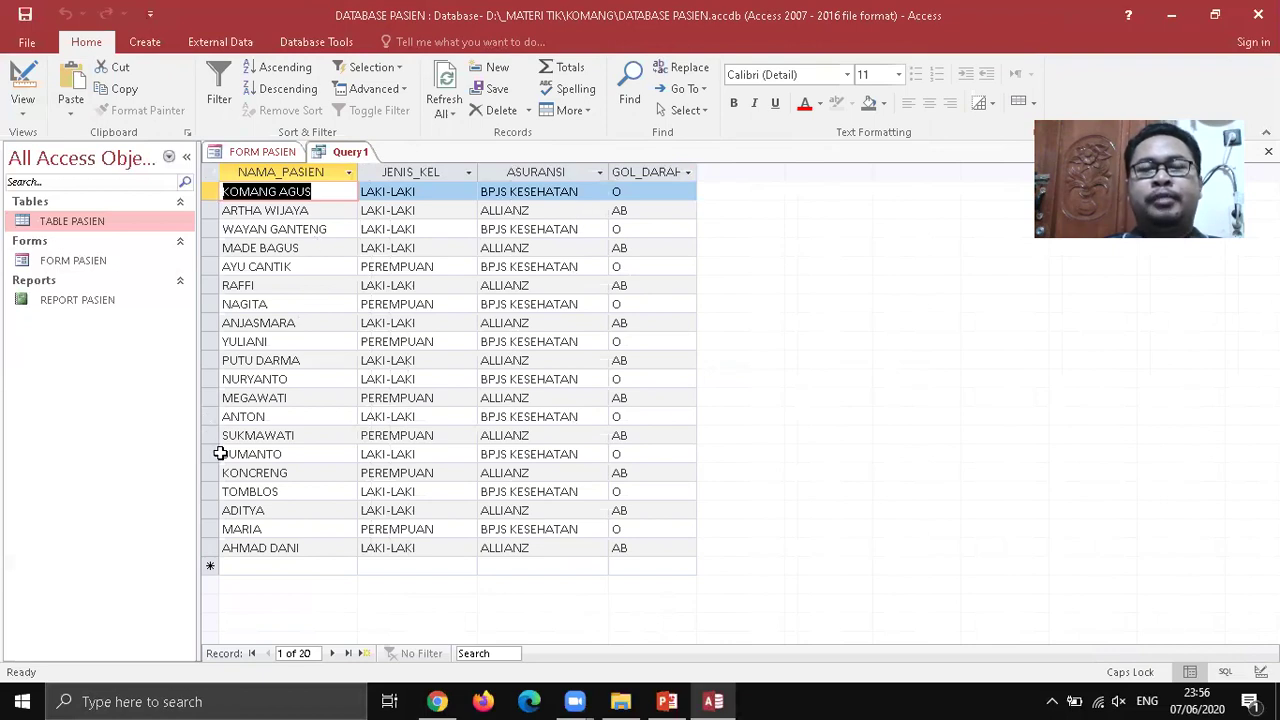
Switch the query to SQL View and examine its SELECT statement without the text highlighted
left_click(30, 112)
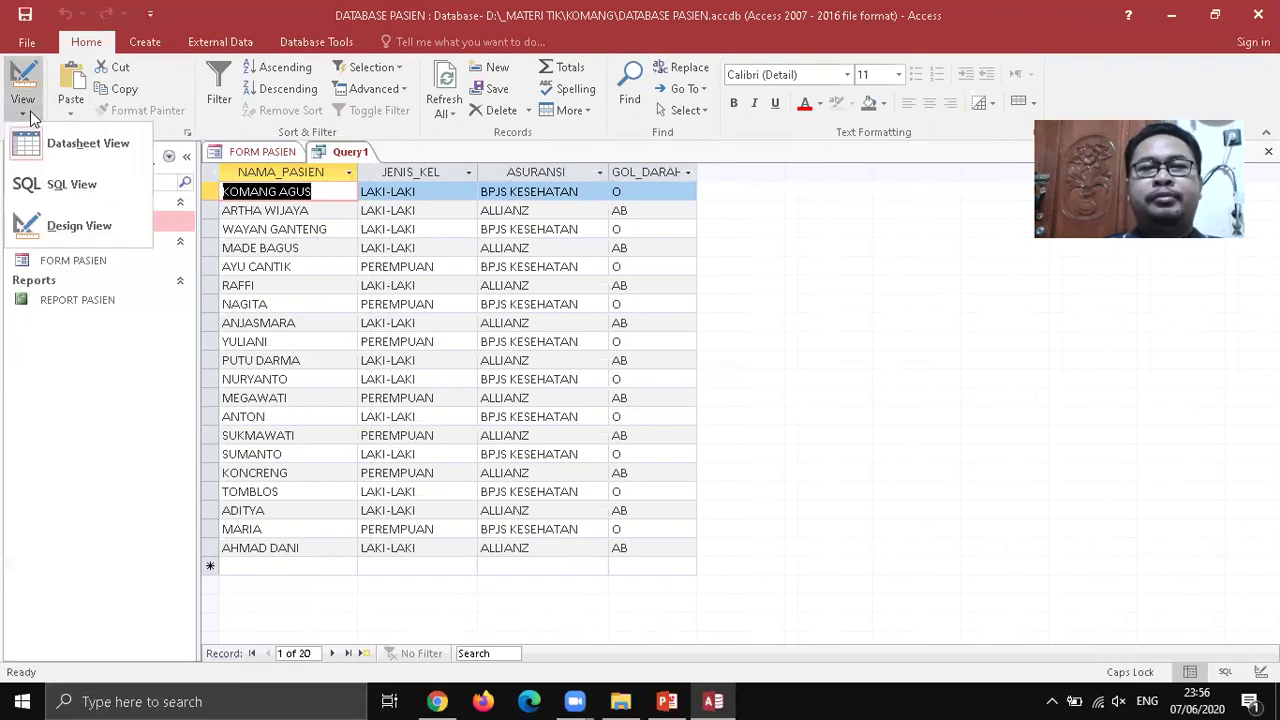
left_click(40, 184)
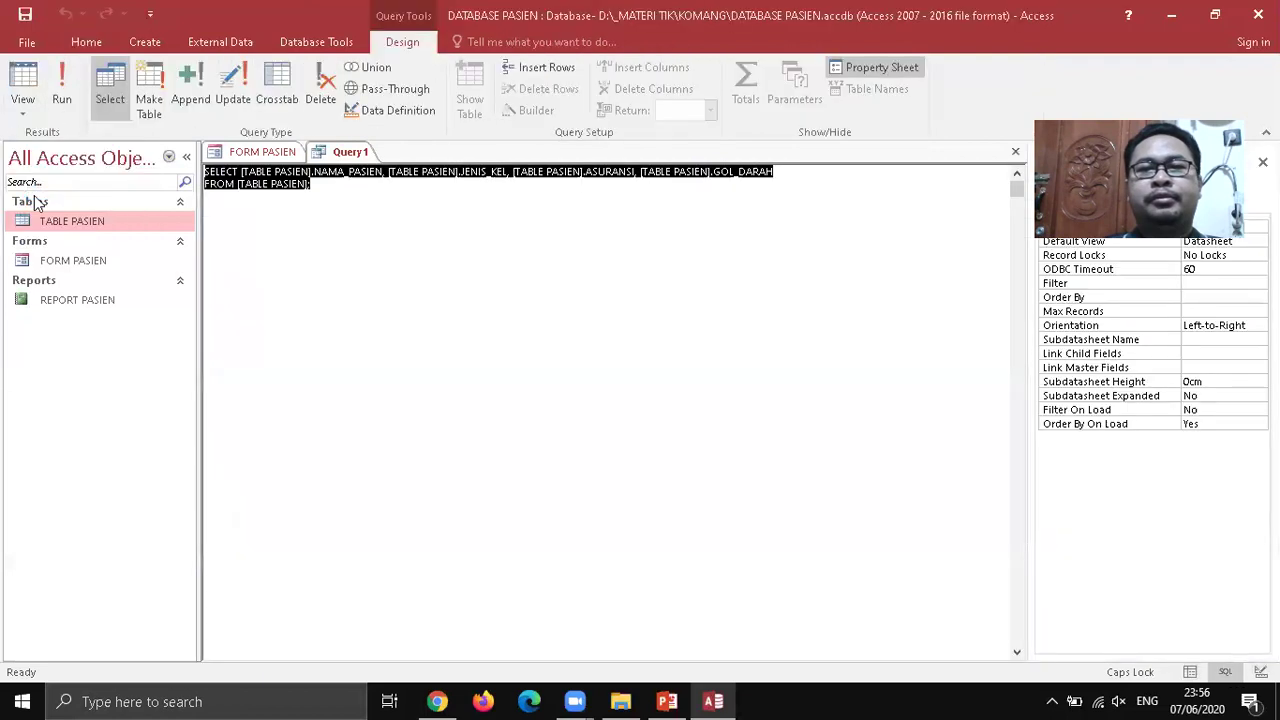
left_click(243, 205)
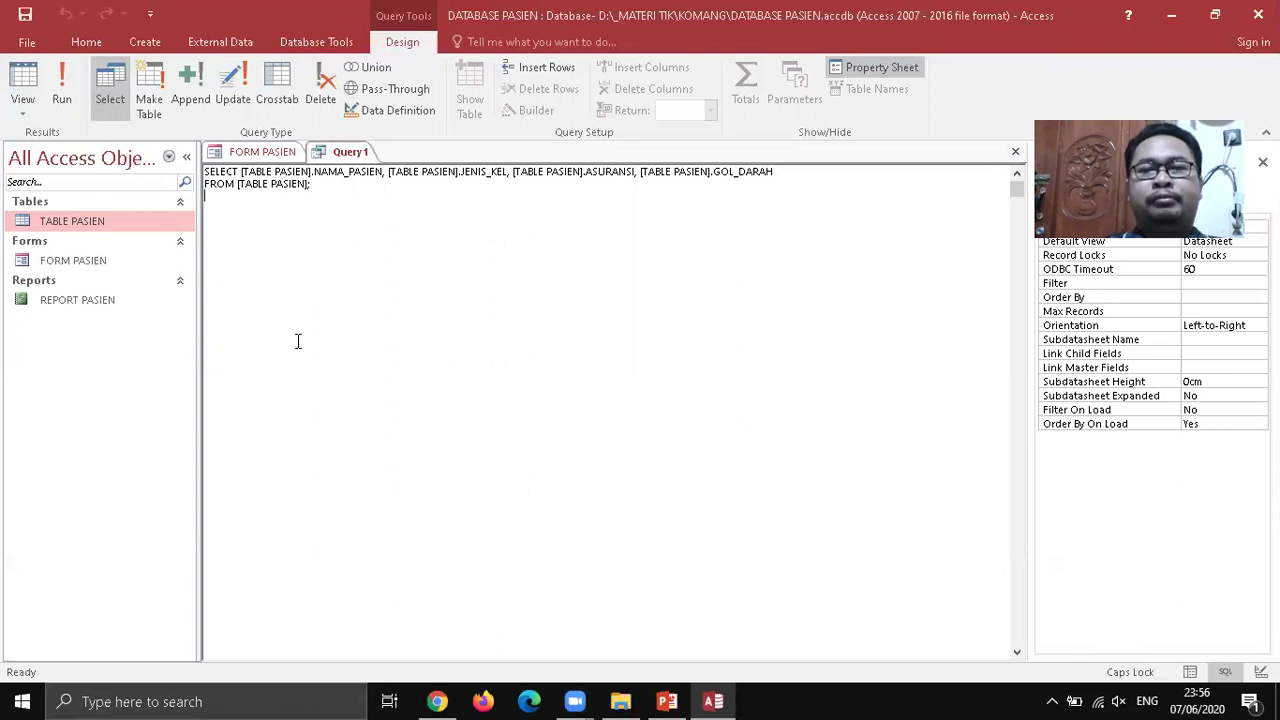
Glance at FORM PASIEN, and close the four-field query without saving its design
left_click(262, 152)
left_click(348, 152)
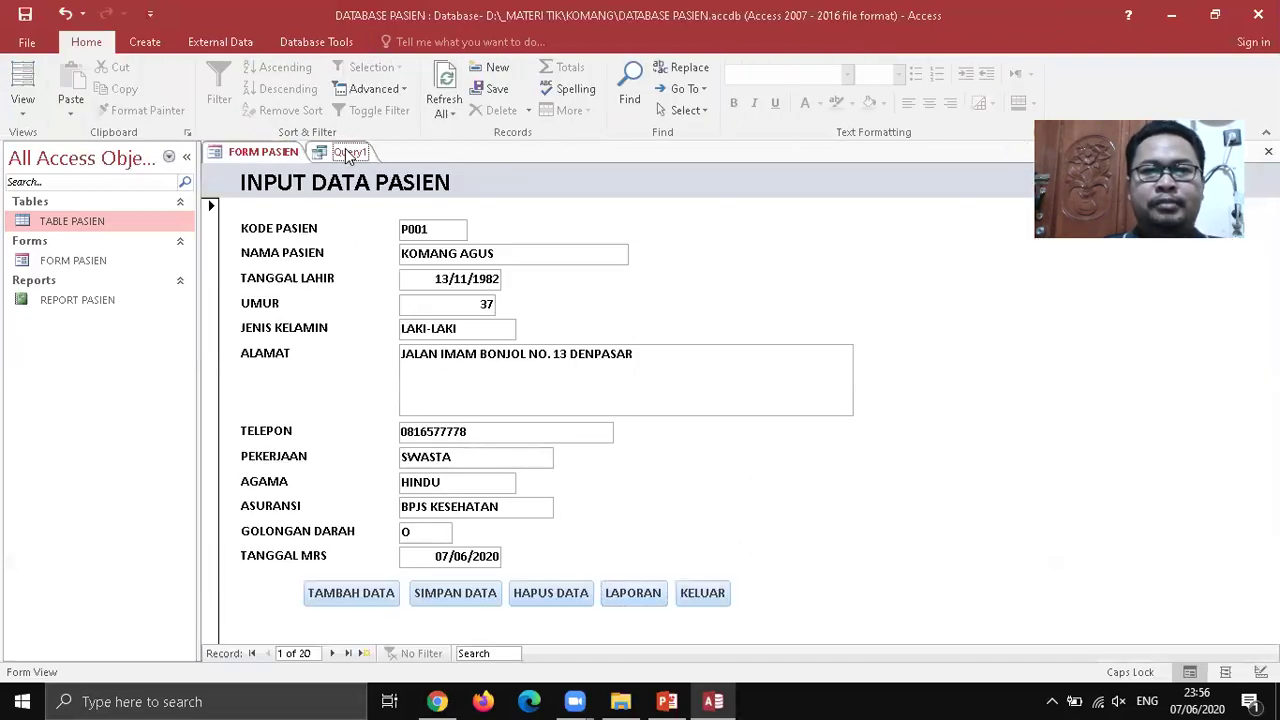
left_click(272, 153)
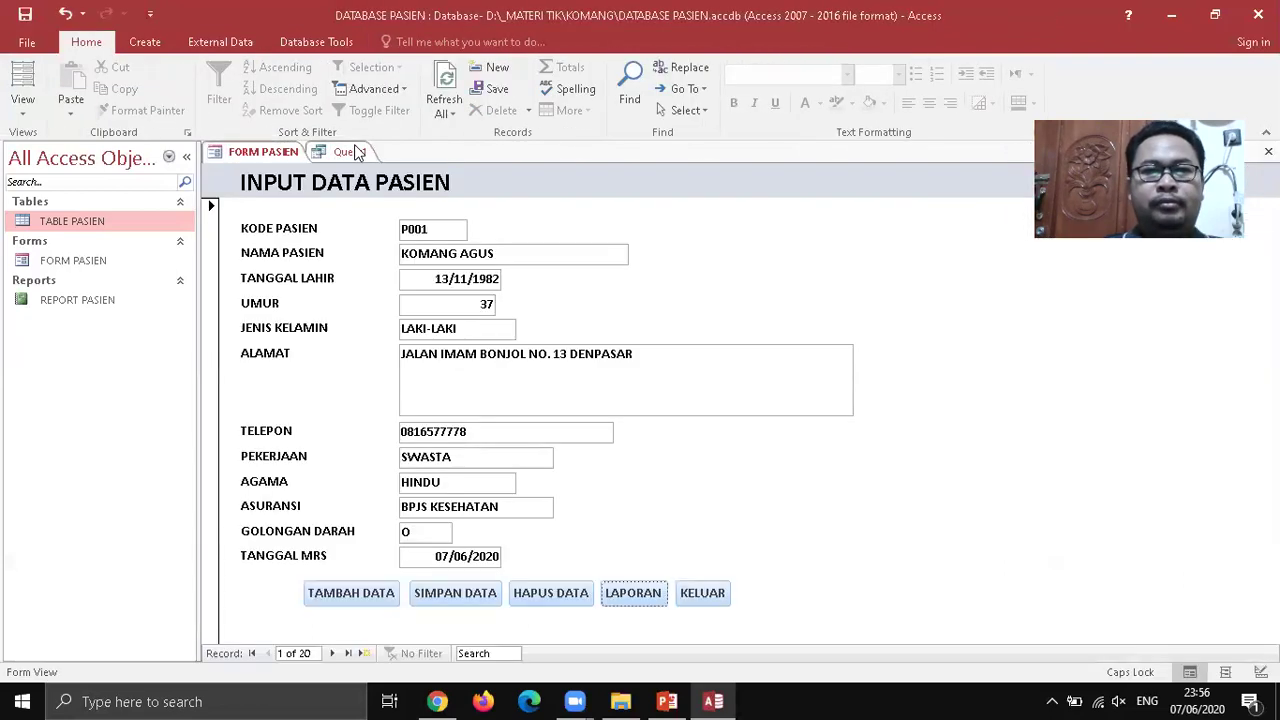
left_click(356, 152)
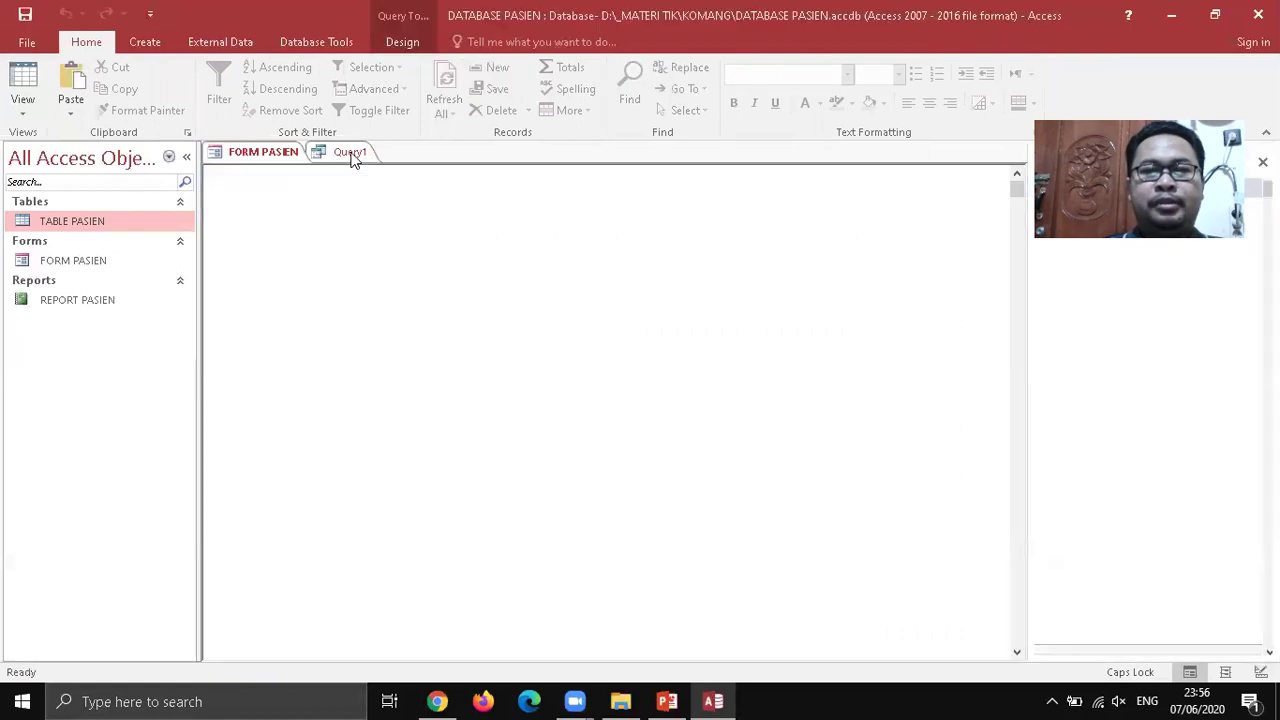
right_click(350, 152)
left_click(389, 193)
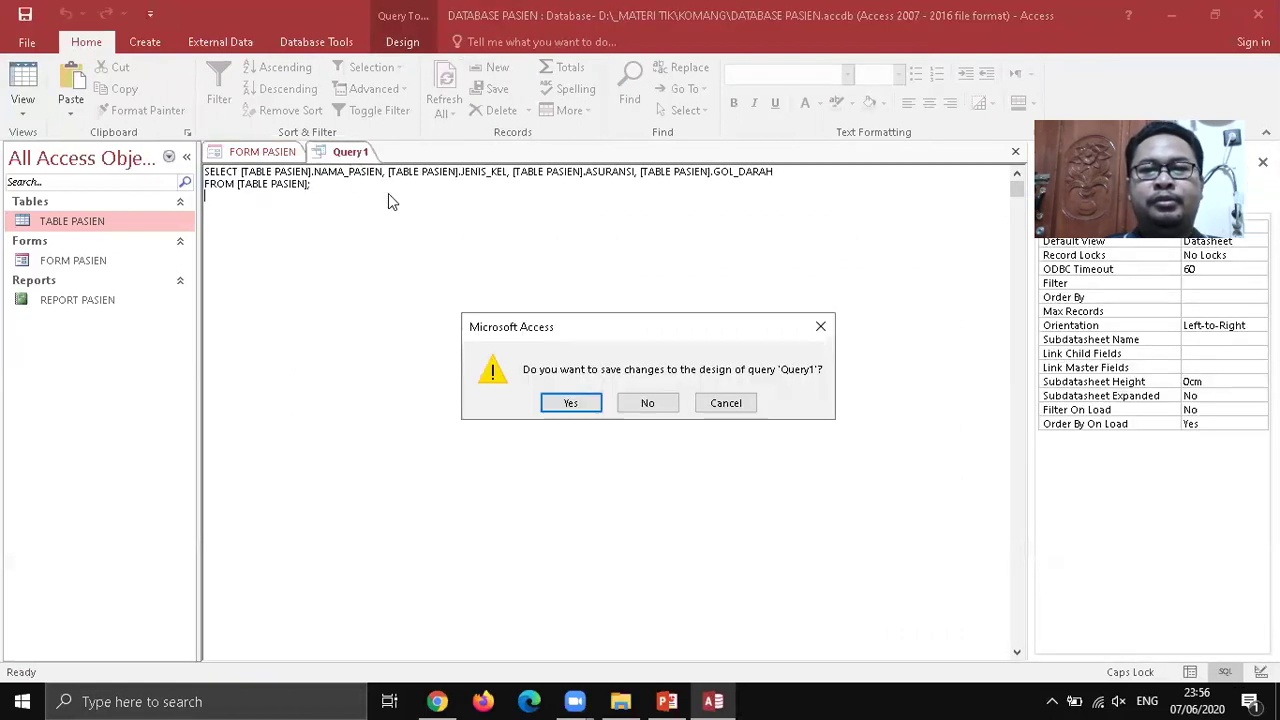
left_click(651, 403)
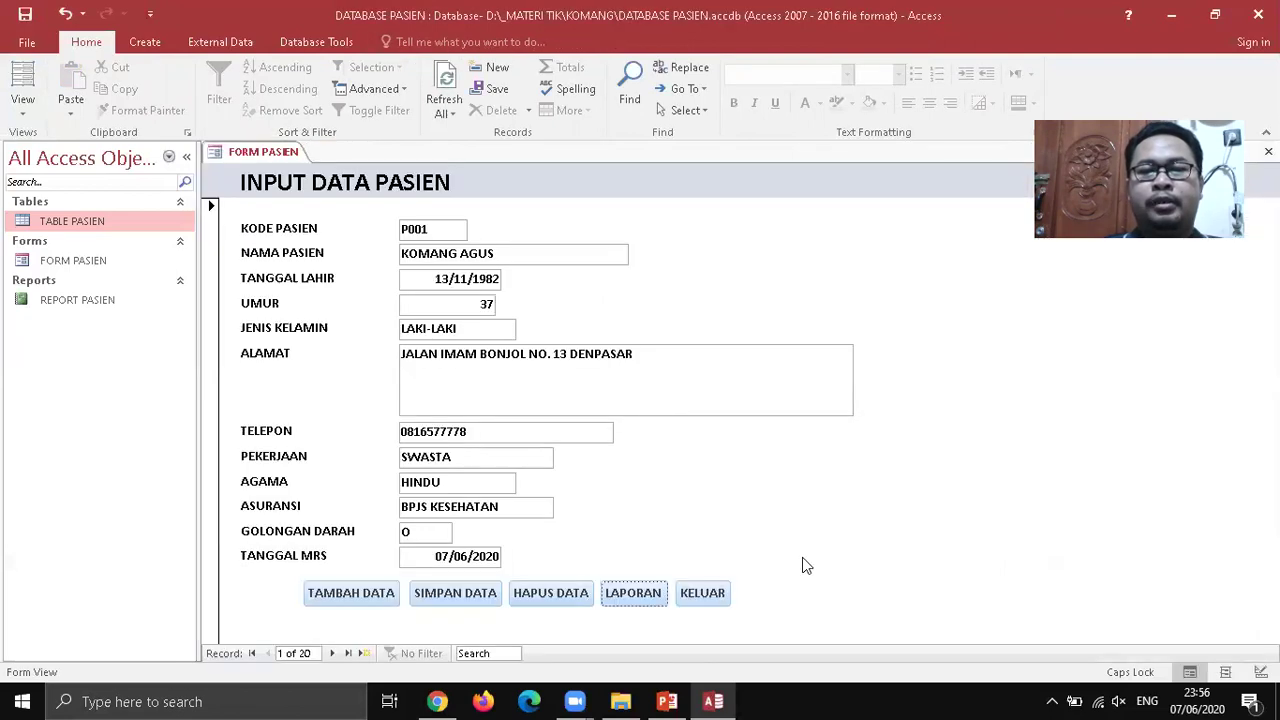